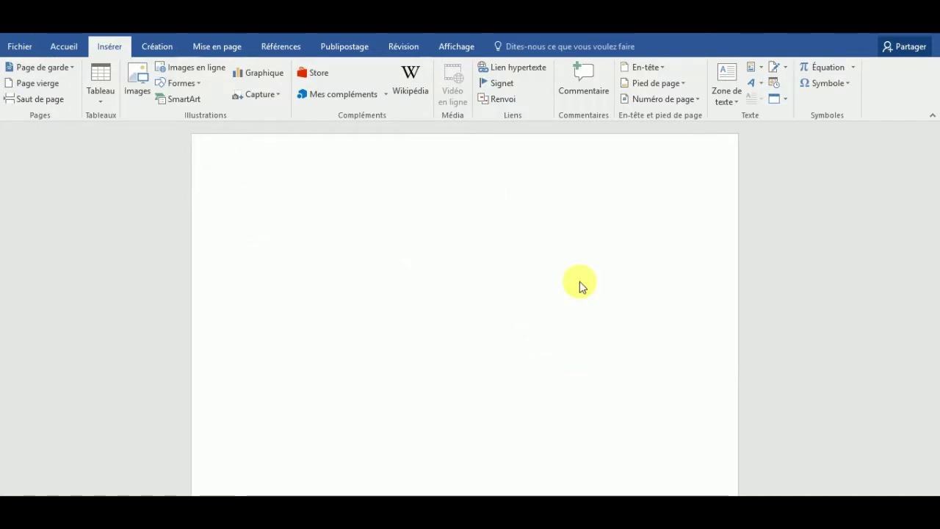
Step: Type the heading 'Zone de texte' at the top of the page with bold turned off
{"action": "left_click", "coordinate": [421, 225]}
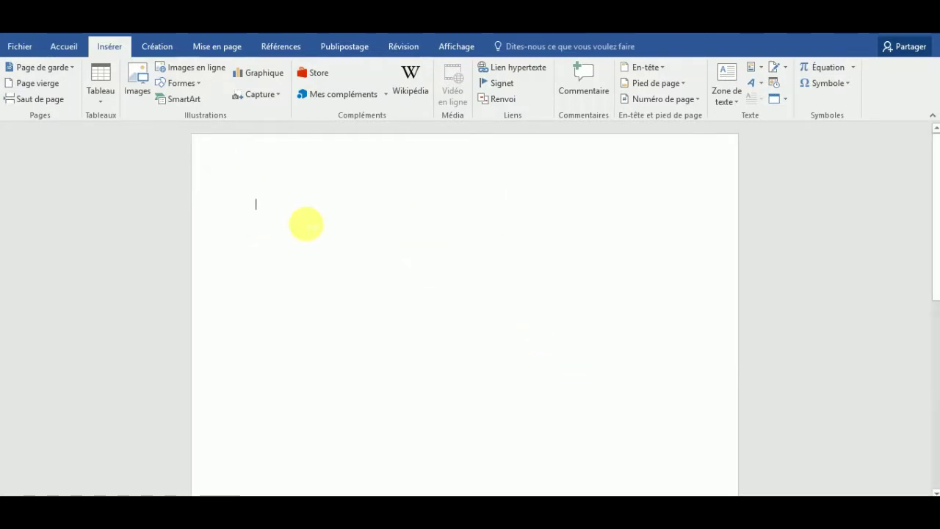
{"action": "type", "text": "z"}
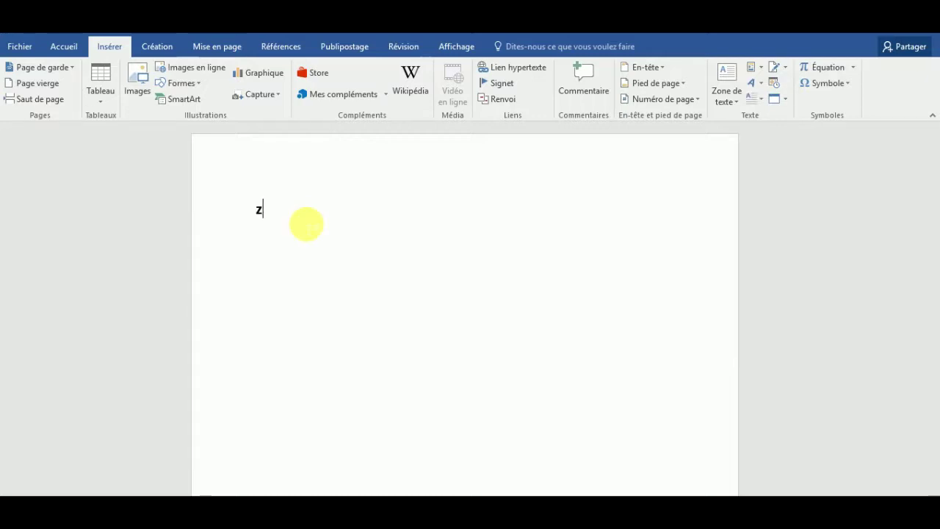
{"action": "left_click", "coordinate": [69, 48]}
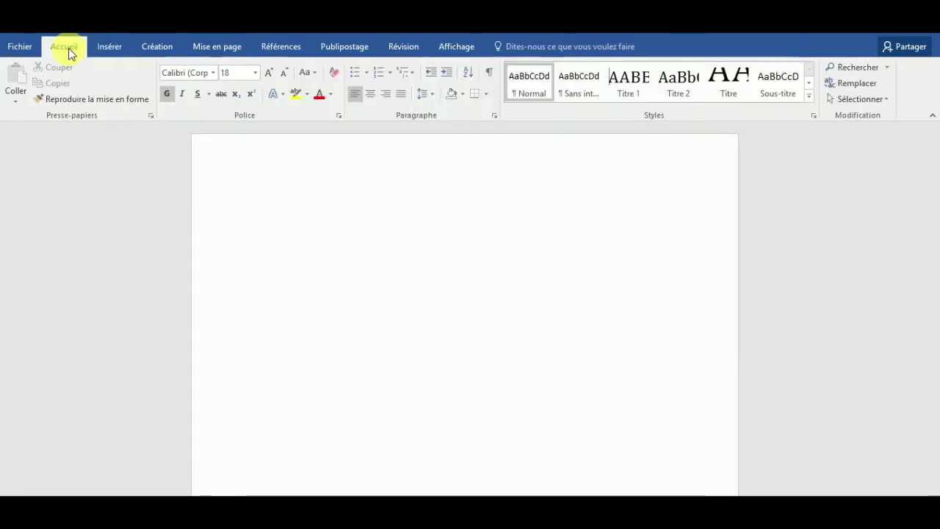
{"action": "left_click", "coordinate": [167, 95]}
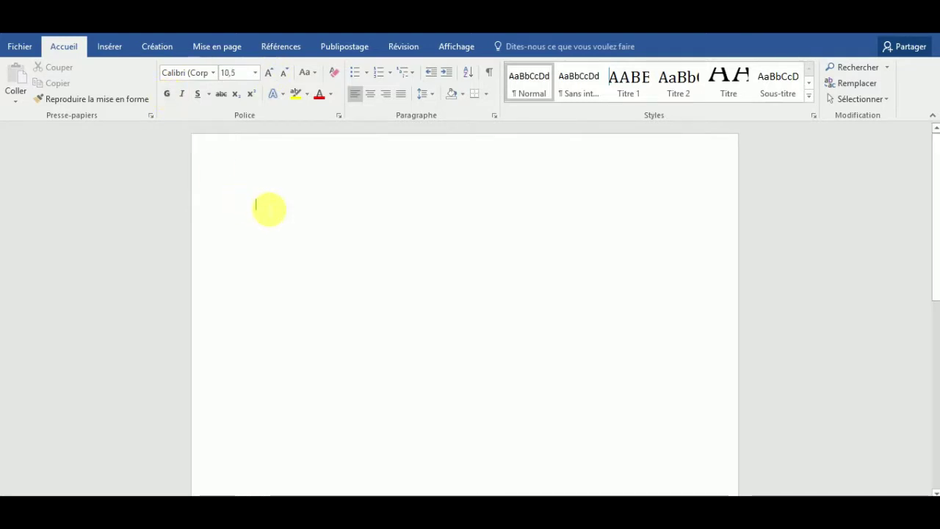
{"action": "key", "text": "Caps_Lock"}
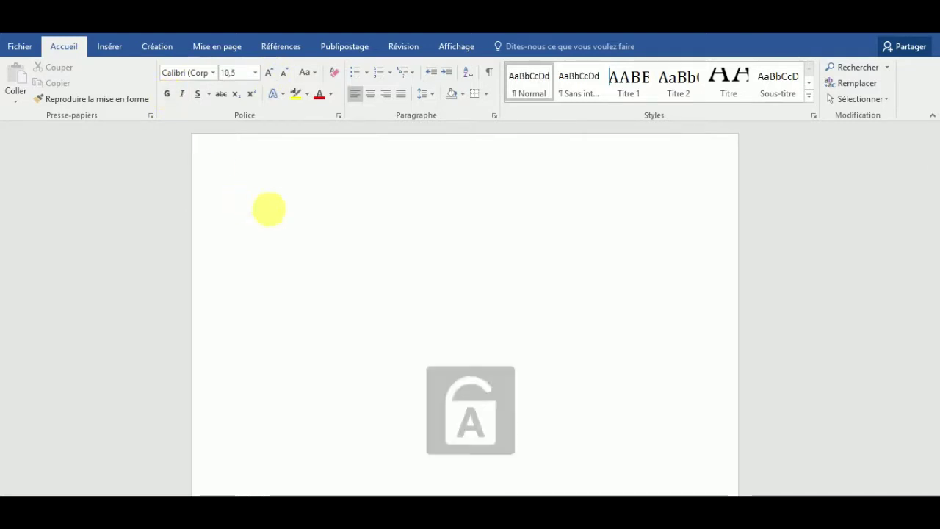
{"action": "type", "text": "Zone de tex"}
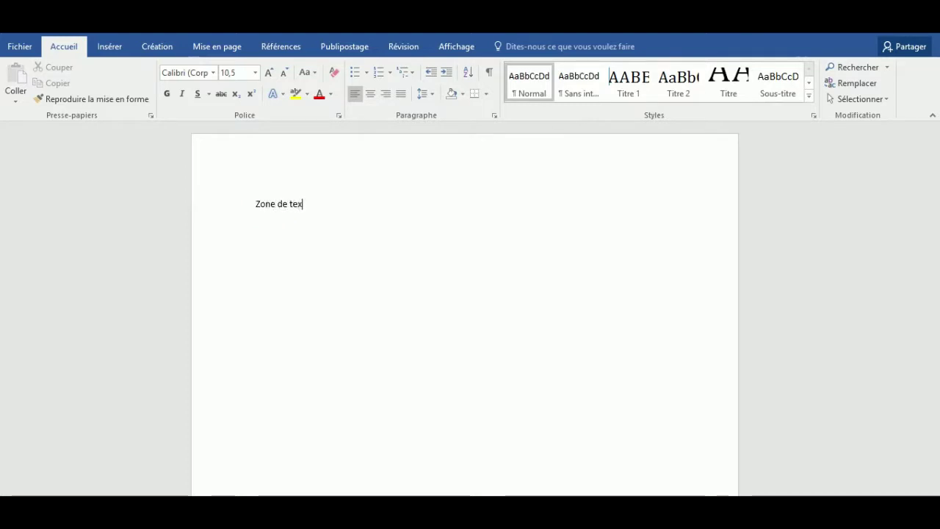
{"action": "type", "text": "te"}
Step: Enlarge the heading to 20 point and add an empty line below it
{"action": "left_click_drag", "start_coordinate": [331, 213], "coordinate": [241, 206]}
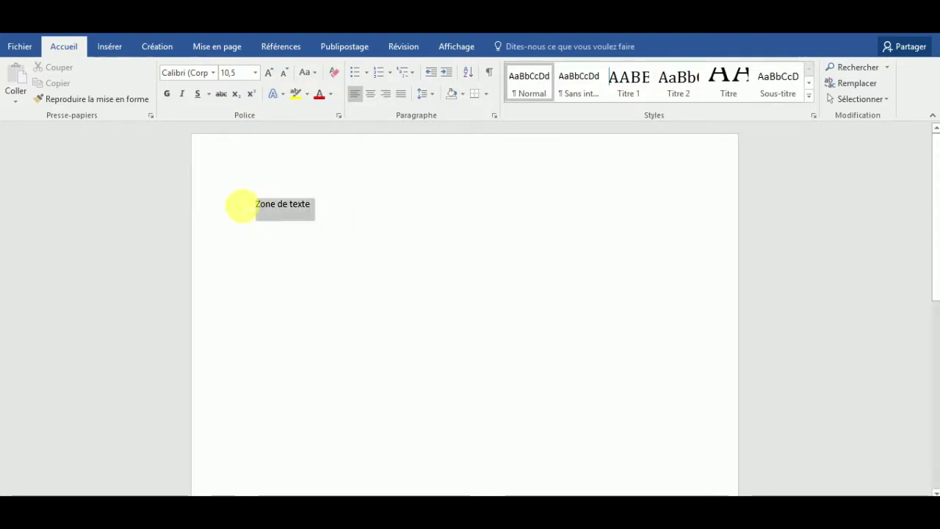
{"action": "left_click", "coordinate": [269, 73]}
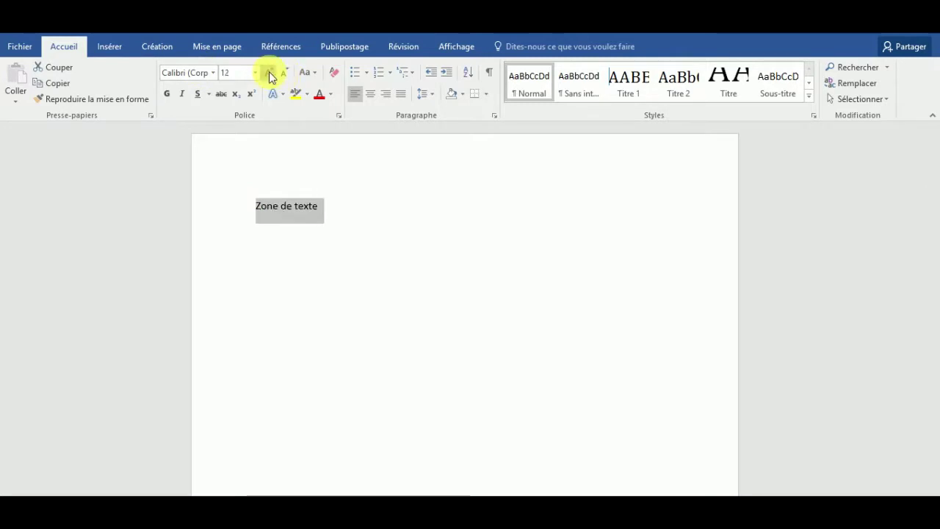
{"action": "left_click", "coordinate": [269, 72]}
{"action": "left_click", "coordinate": [268, 71]}
{"action": "left_click", "coordinate": [269, 71]}
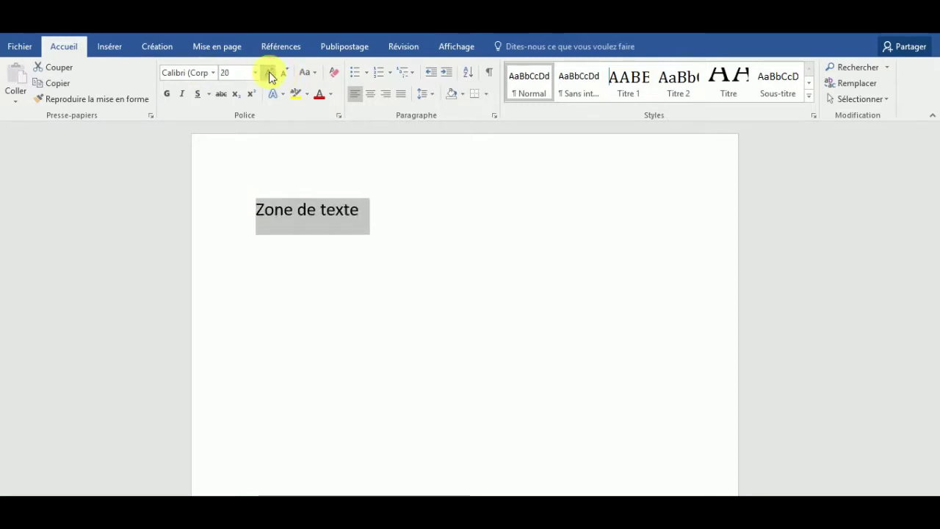
{"action": "left_click", "coordinate": [329, 225]}
{"action": "left_click", "coordinate": [306, 238]}
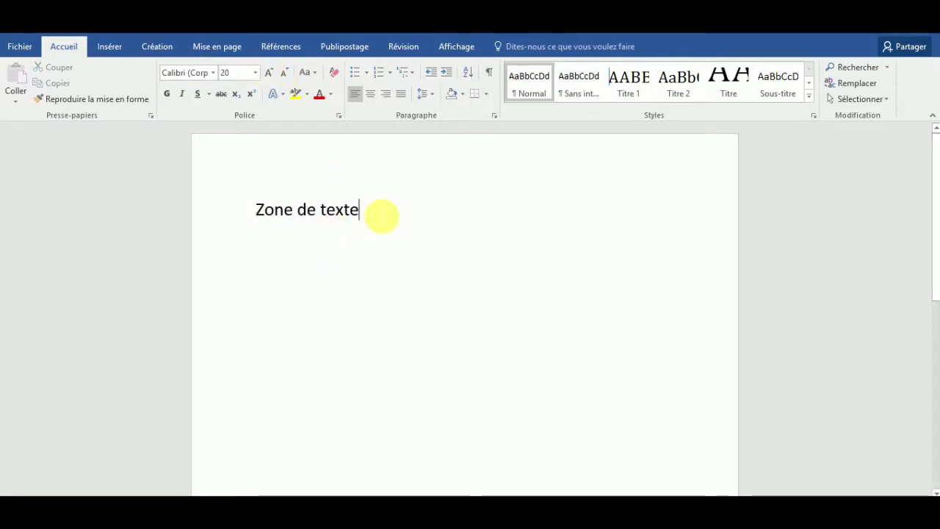
{"action": "key", "text": "Return"}
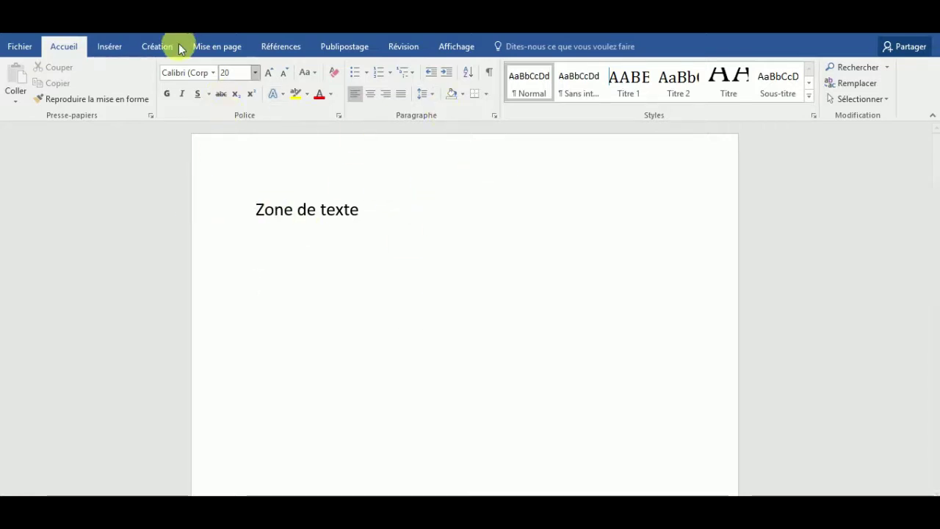
Step: From the Insérer tab's Zone de texte gallery, choose Dessiner une zone de texte
{"action": "left_click", "coordinate": [108, 47]}
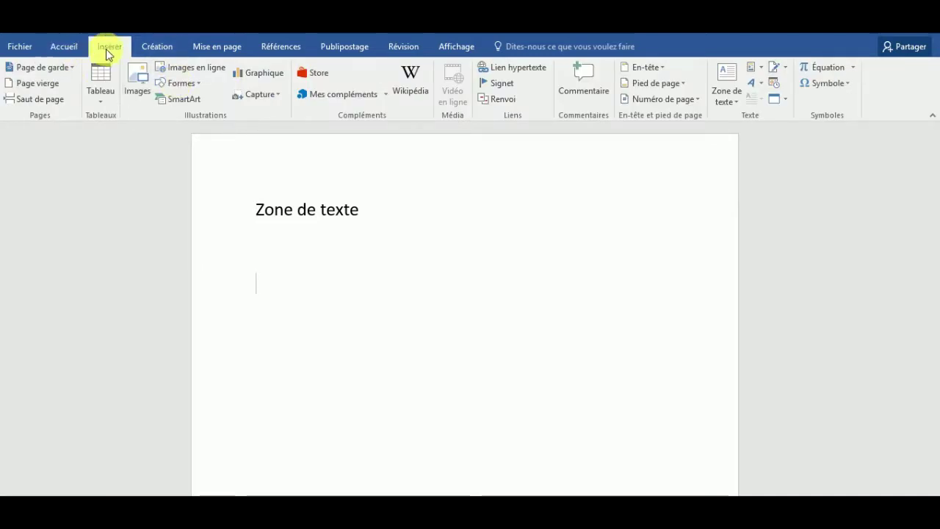
{"action": "left_click", "coordinate": [737, 107]}
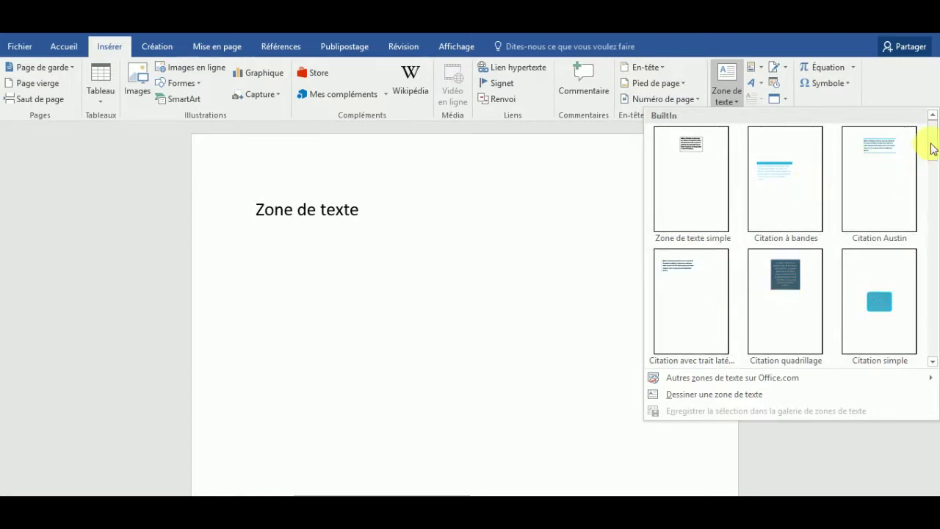
{"action": "scroll", "coordinate": [932, 154], "scroll_direction": "down", "scroll_amount": 1}
{"action": "scroll", "coordinate": [937, 228], "scroll_direction": "down", "scroll_amount": 3}
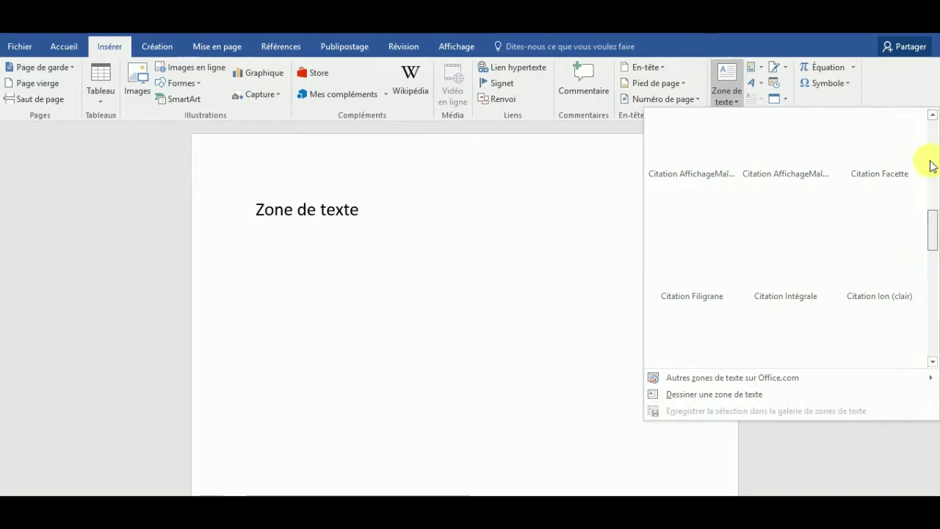
{"action": "scroll", "coordinate": [933, 143], "scroll_direction": "down", "scroll_amount": 1}
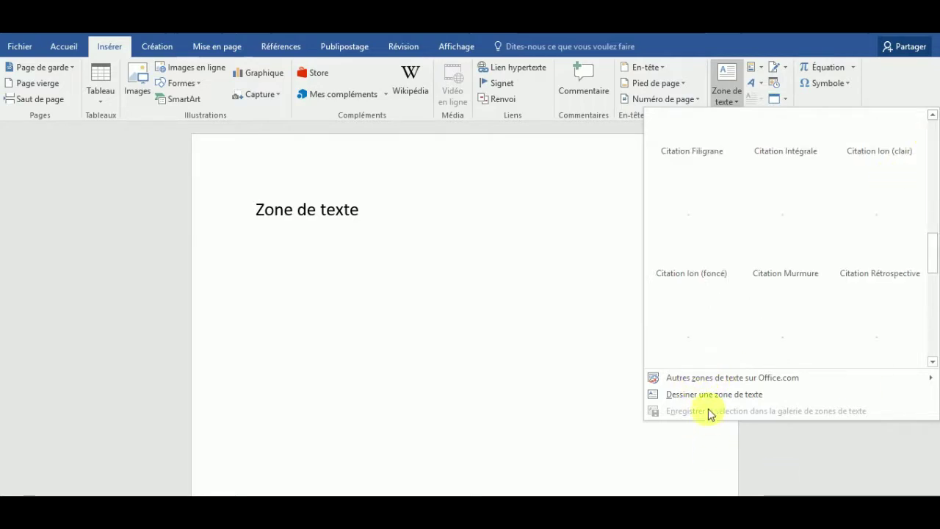
{"action": "left_click", "coordinate": [690, 396]}
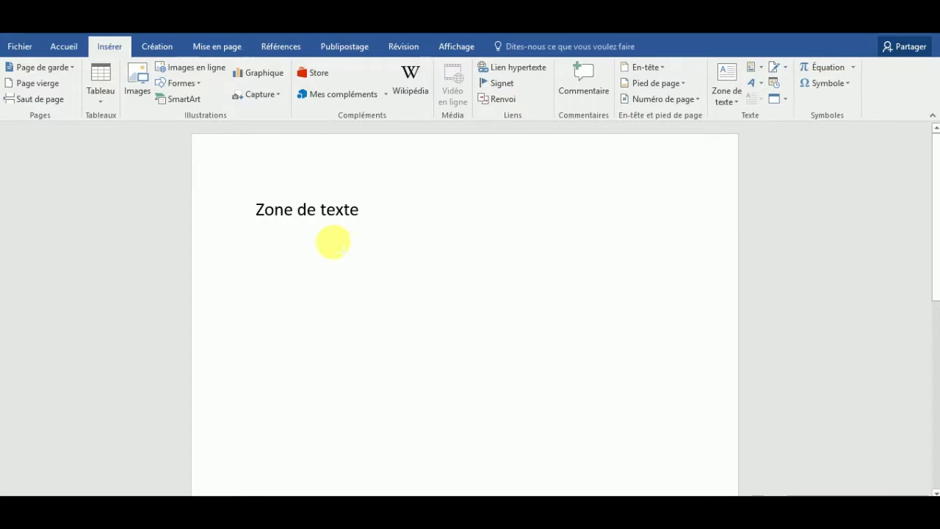
Step: Draw a text box below the heading, type 'Zone' in it, then select the heading
{"action": "left_click_drag", "start_coordinate": [332, 242], "coordinate": [608, 398]}
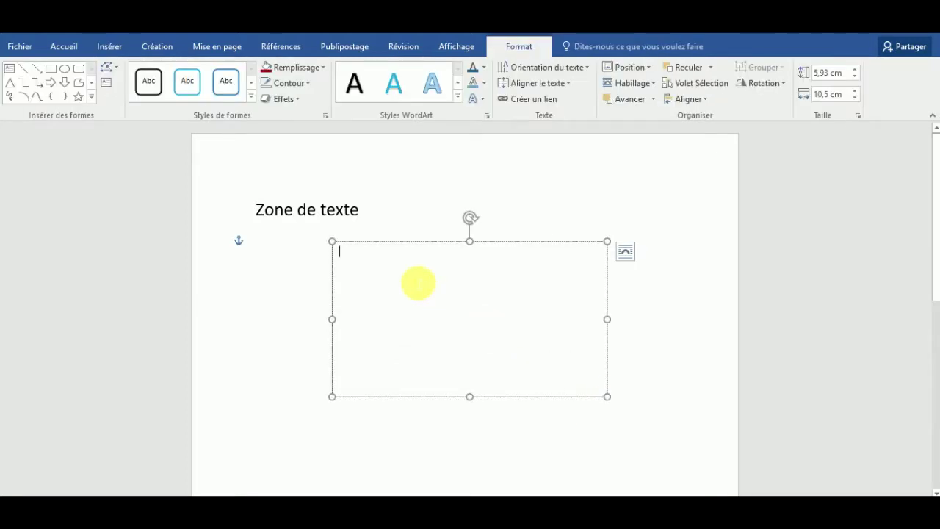
{"action": "type", "text": "Z"}
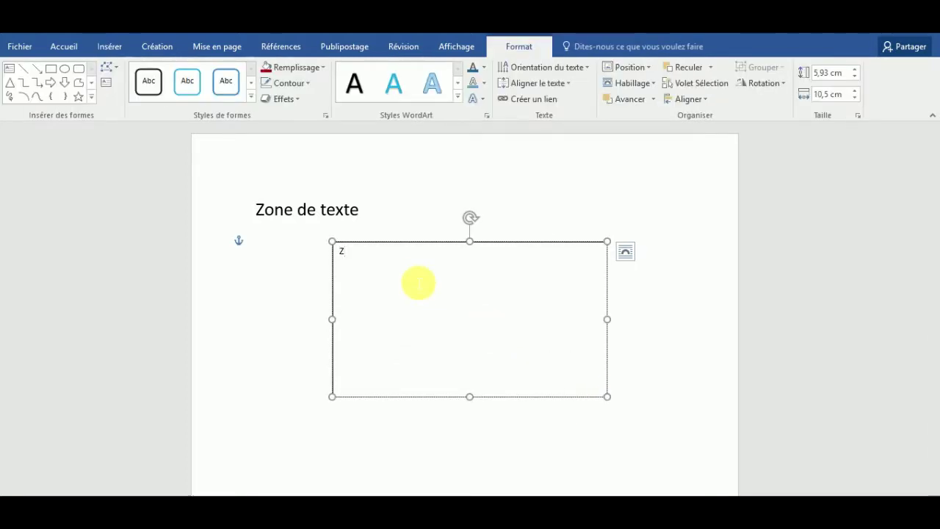
{"action": "key", "text": "BackSpace"}
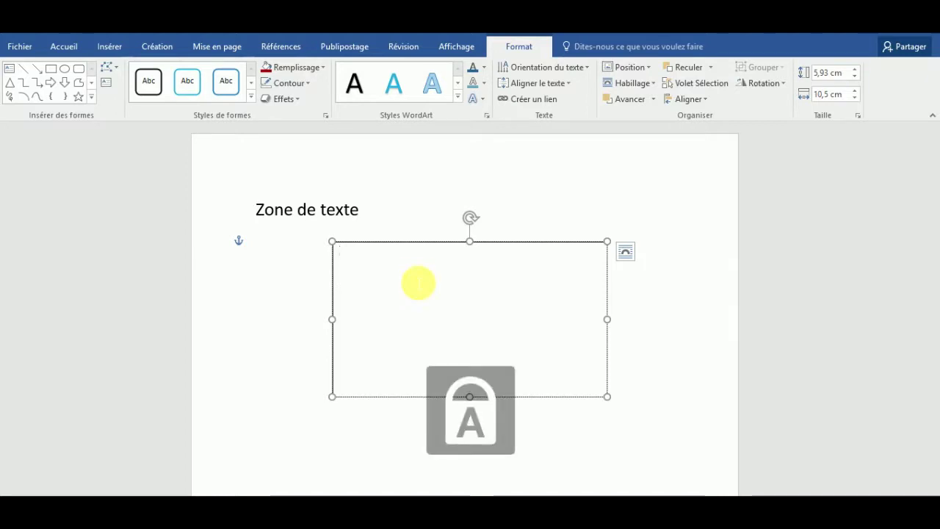
{"action": "type", "text": "z"}
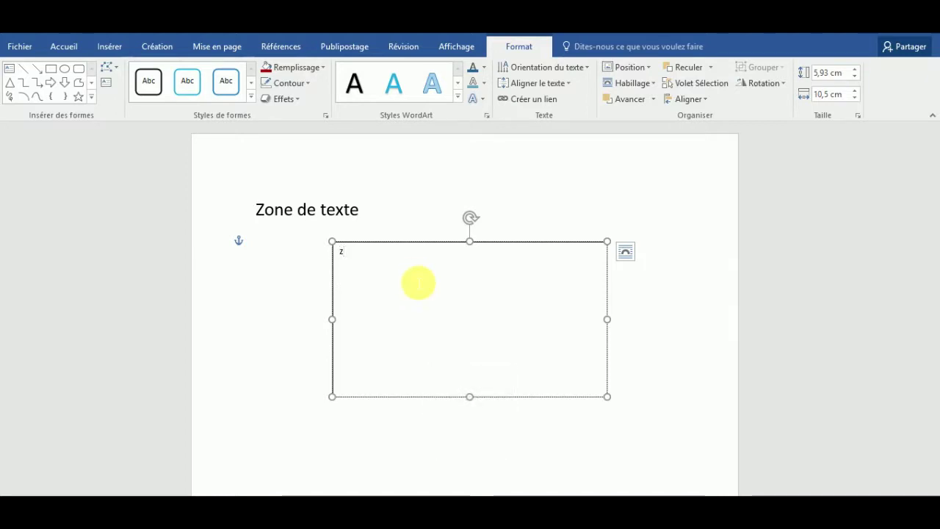
{"action": "key", "text": "BackSpace"}
{"action": "type", "text": "Z"}
{"action": "key", "text": "Caps_Lock"}
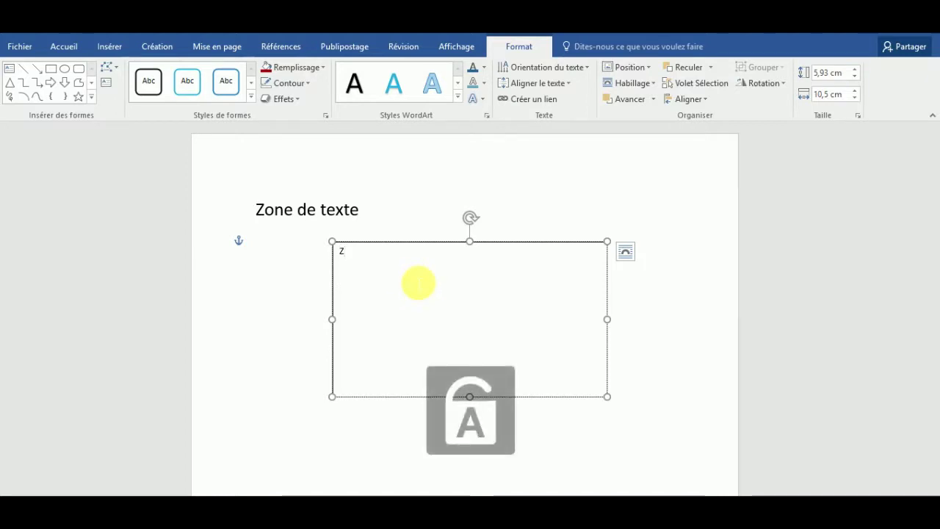
{"action": "type", "text": "one de texte"}
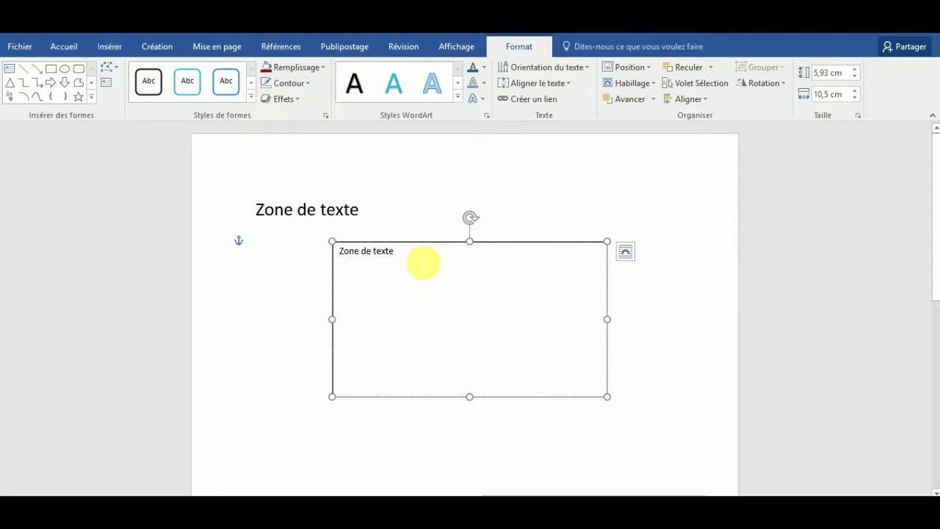
{"action": "left_click_drag", "start_coordinate": [424, 262], "coordinate": [354, 257]}
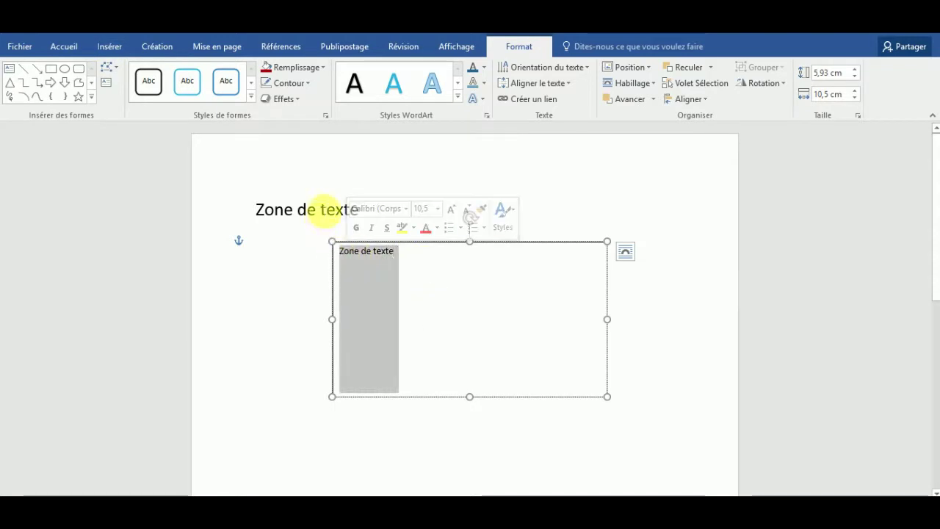
{"action": "left_click_drag", "start_coordinate": [260, 212], "coordinate": [409, 214]}
Step: Replace the heading with 'Ceci est le texte', lower the text box, and retype its text as 'Ceci est la zone de texte'
{"action": "key", "text": "Delete"}
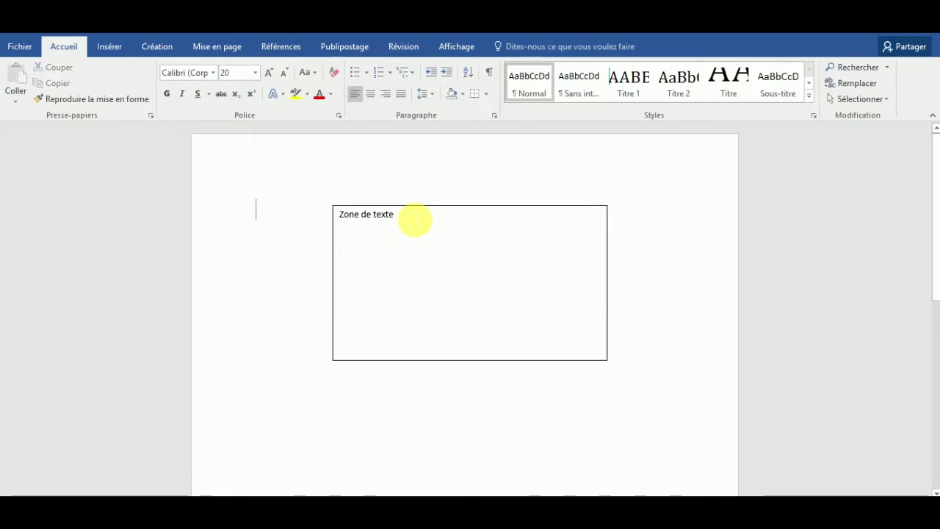
{"action": "type", "text": "Ceci est le"}
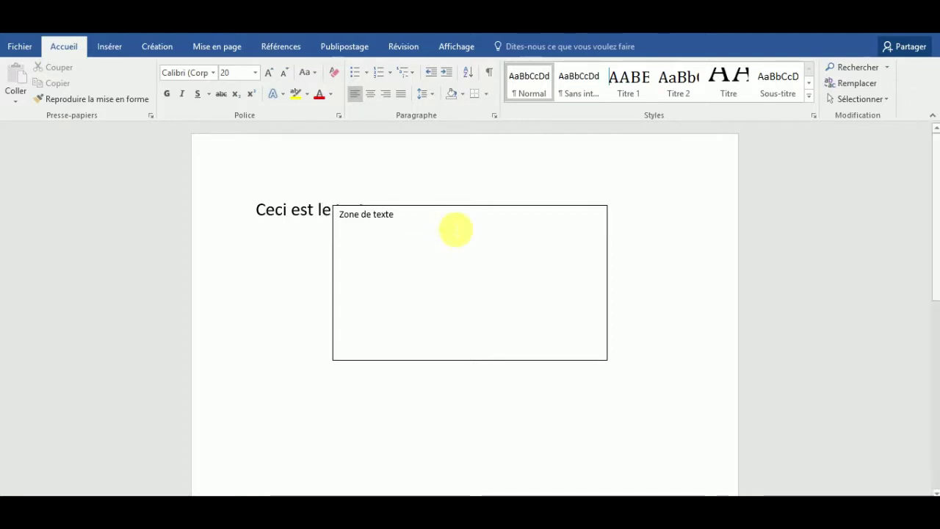
{"action": "left_click_drag", "start_coordinate": [455, 215], "coordinate": [455, 264]}
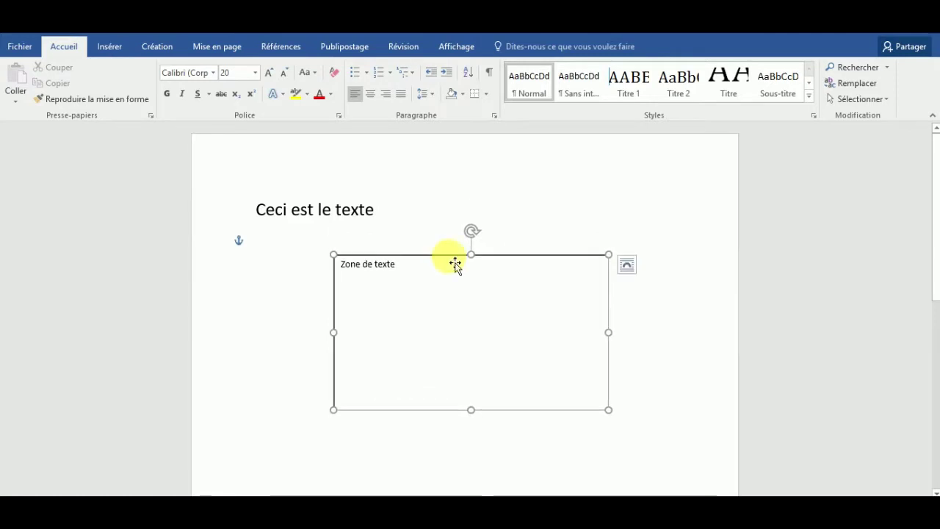
{"action": "type", "text": "Ceci est la z"}
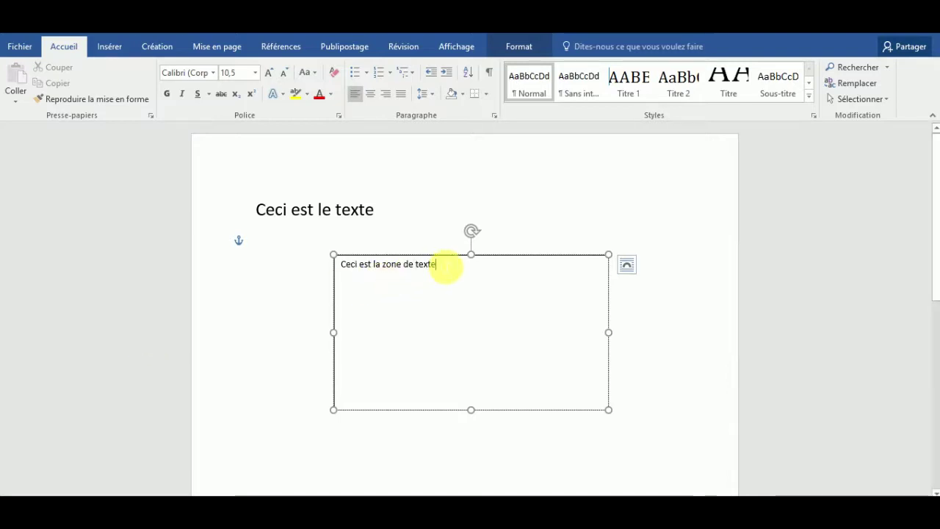
Step: Make 'Ceci est la zone de texte' in the text box bold at 22 point
{"action": "left_click_drag", "start_coordinate": [435, 265], "coordinate": [336, 262]}
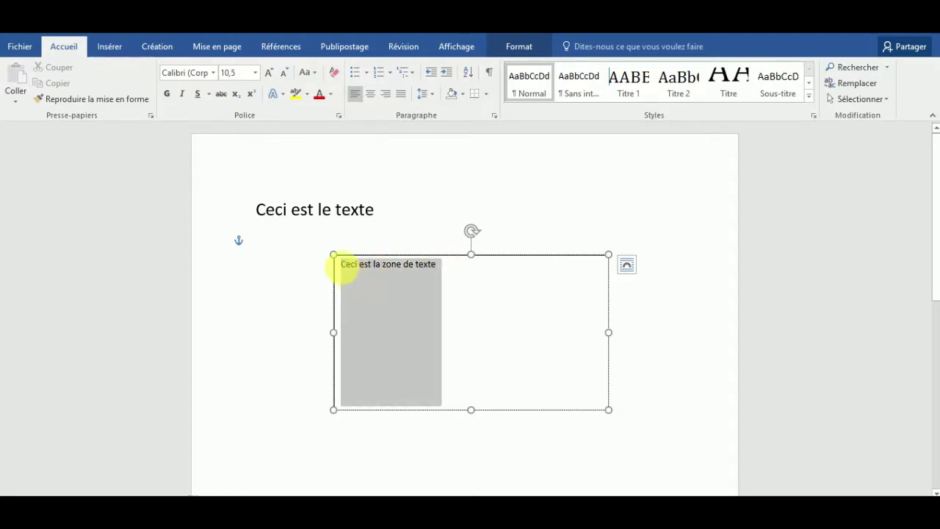
{"action": "left_click", "coordinate": [167, 93]}
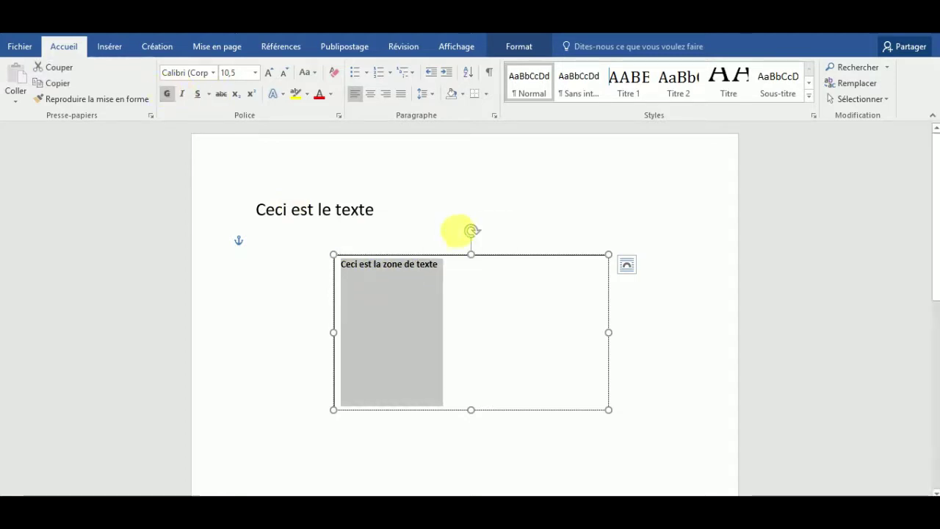
{"action": "left_click", "coordinate": [269, 73]}
{"action": "left_click", "coordinate": [269, 72]}
{"action": "left_click", "coordinate": [270, 72]}
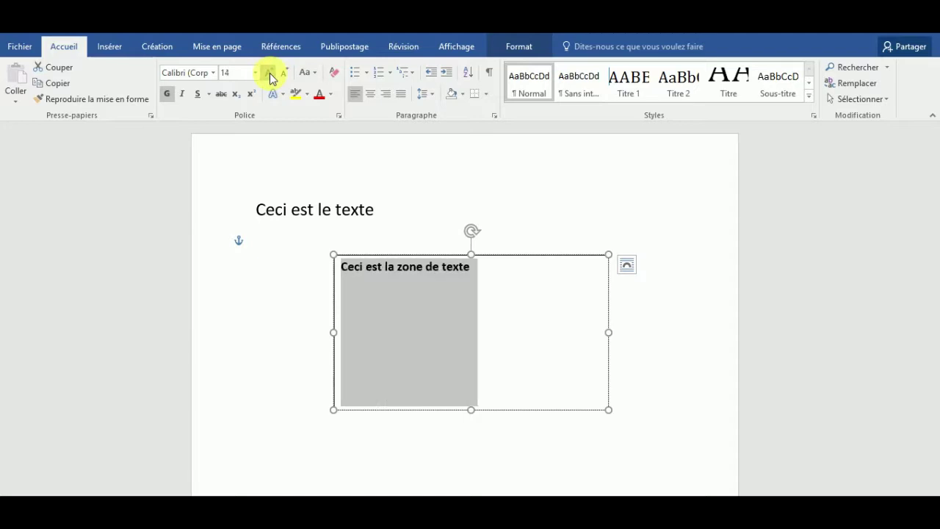
{"action": "left_click", "coordinate": [269, 73]}
{"action": "left_click", "coordinate": [270, 73]}
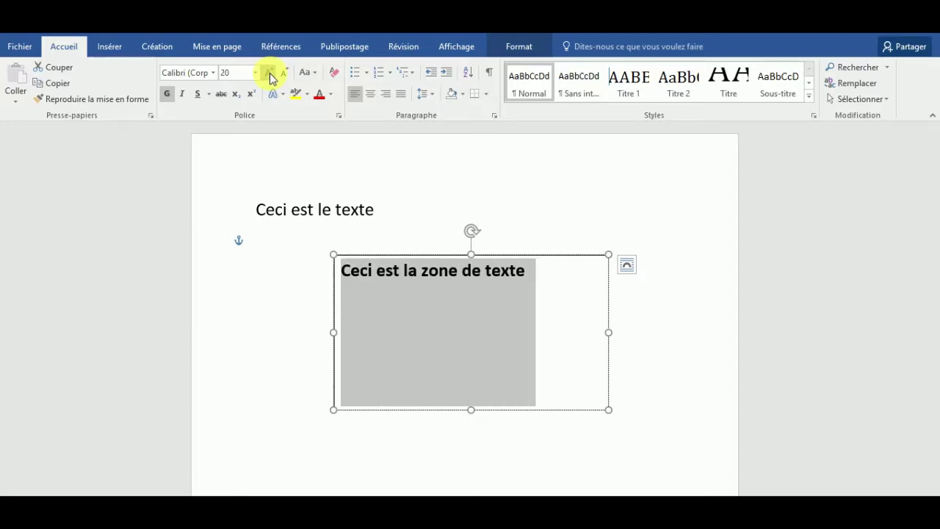
{"action": "left_click", "coordinate": [270, 72]}
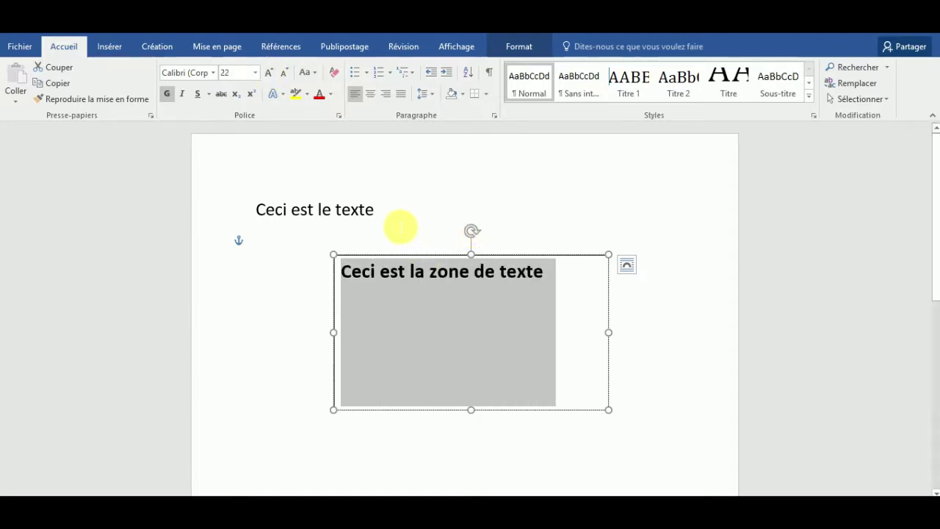
{"action": "left_click", "coordinate": [401, 226]}
{"action": "left_click", "coordinate": [459, 270]}
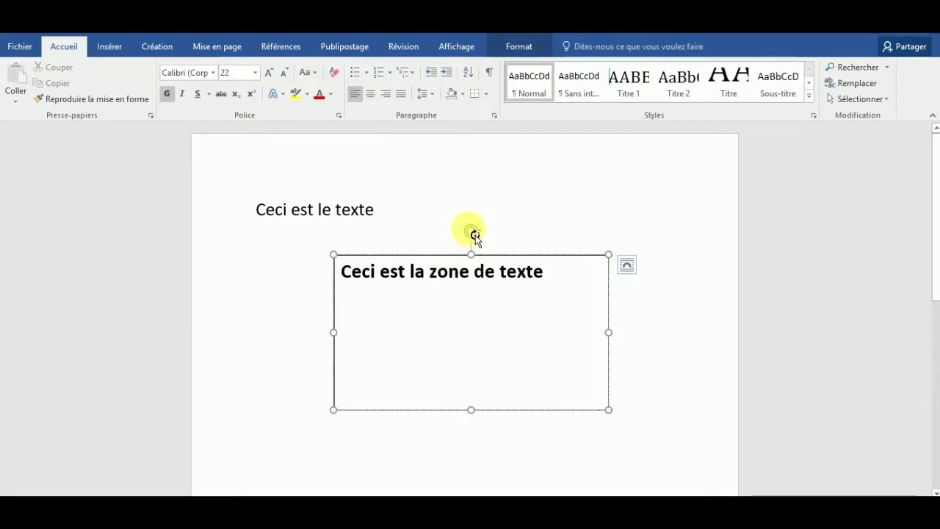
Step: Rotate the text box clockwise, nudge it upward, and shorten its height considerably
{"action": "left_click_drag", "start_coordinate": [481, 238], "coordinate": [626, 194]}
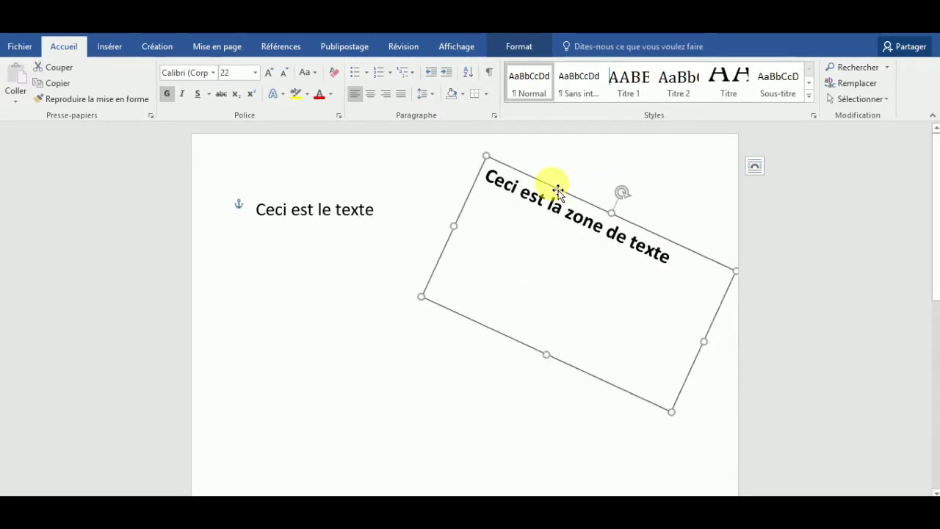
{"action": "left_click_drag", "start_coordinate": [558, 188], "coordinate": [555, 180]}
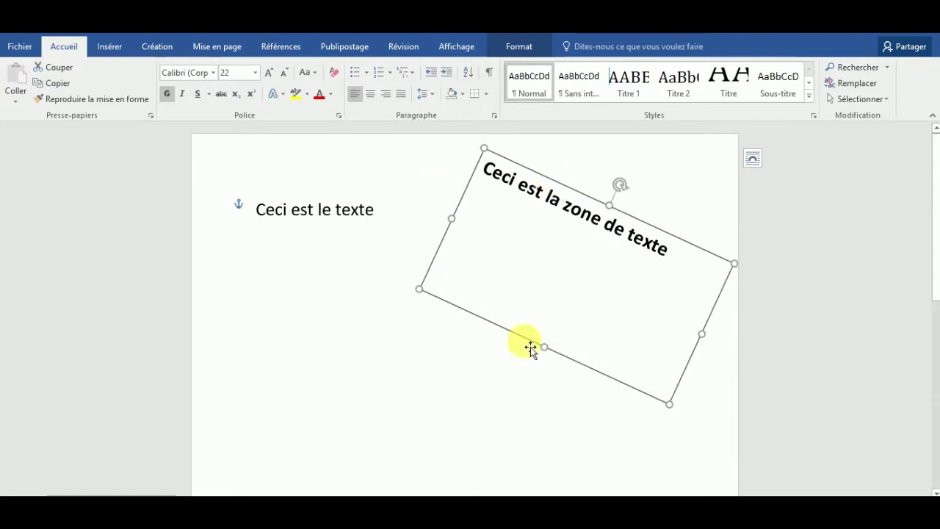
{"action": "left_click_drag", "start_coordinate": [545, 352], "coordinate": [601, 286]}
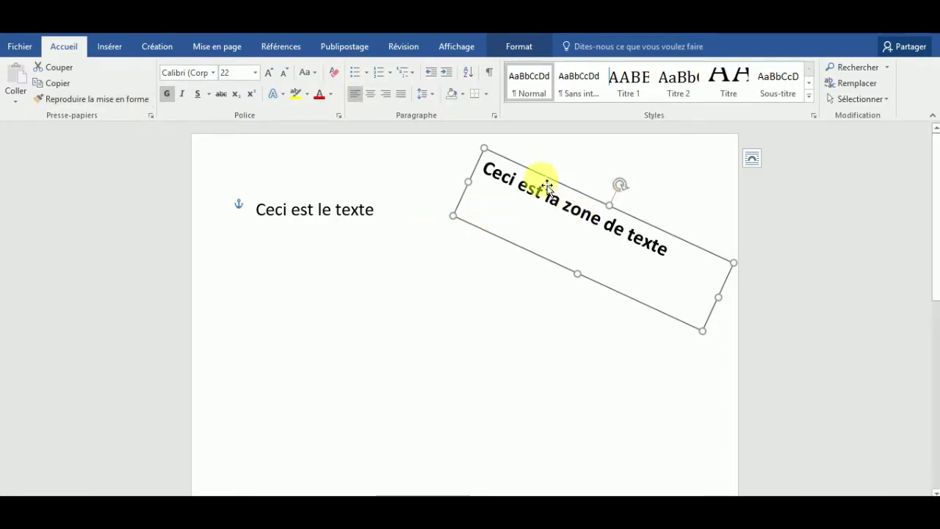
{"action": "left_click", "coordinate": [493, 239]}
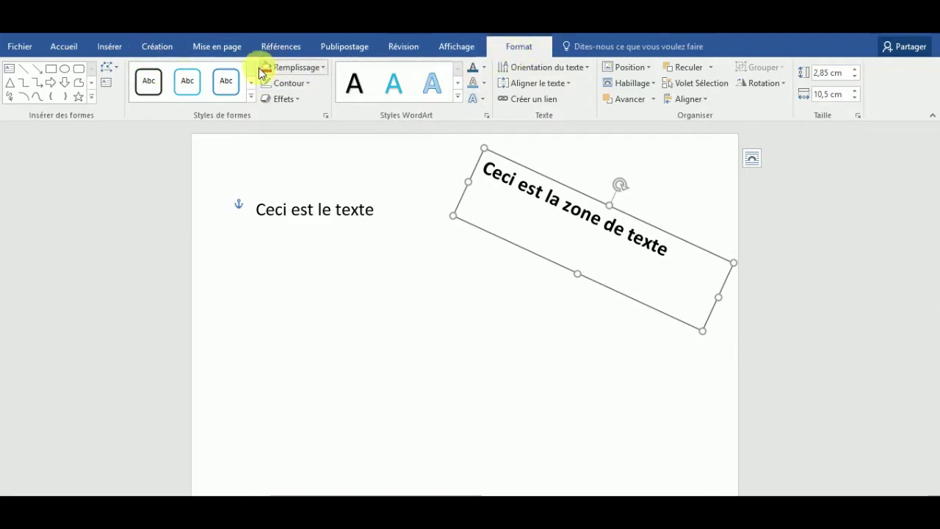
Step: Apply the blue theme shape style from the gallery's second row, giving white text
{"action": "left_click", "coordinate": [251, 100]}
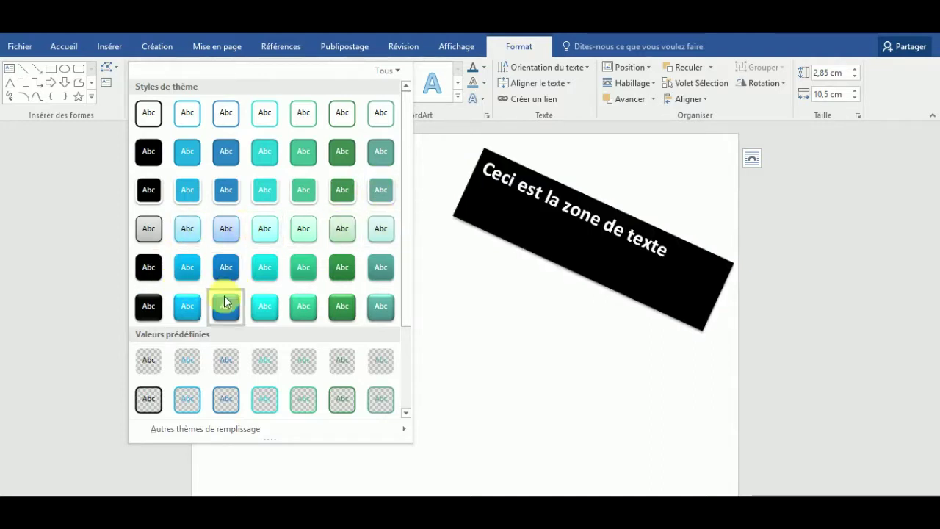
{"action": "mouse_move", "coordinate": [399, 430]}
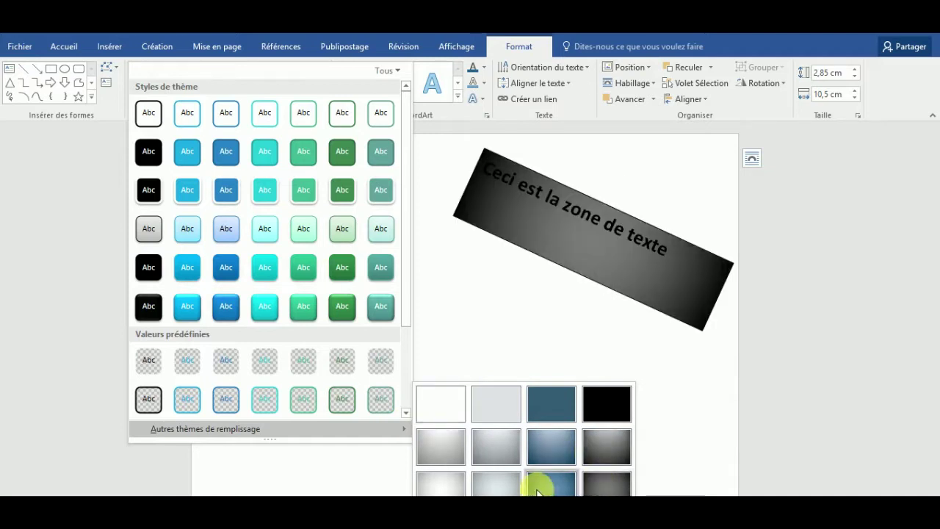
{"action": "scroll", "coordinate": [401, 330], "scroll_direction": "down", "scroll_amount": 2}
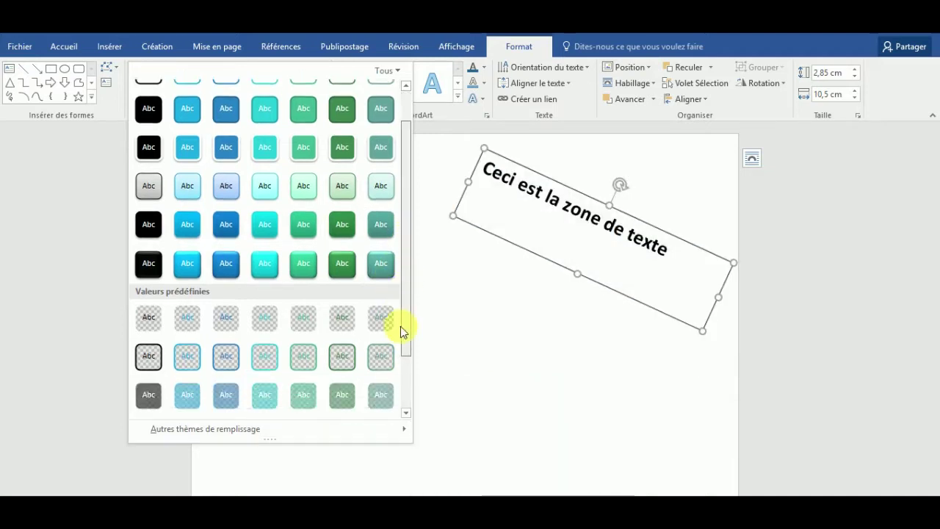
{"action": "left_click_drag", "start_coordinate": [400, 287], "coordinate": [400, 174]}
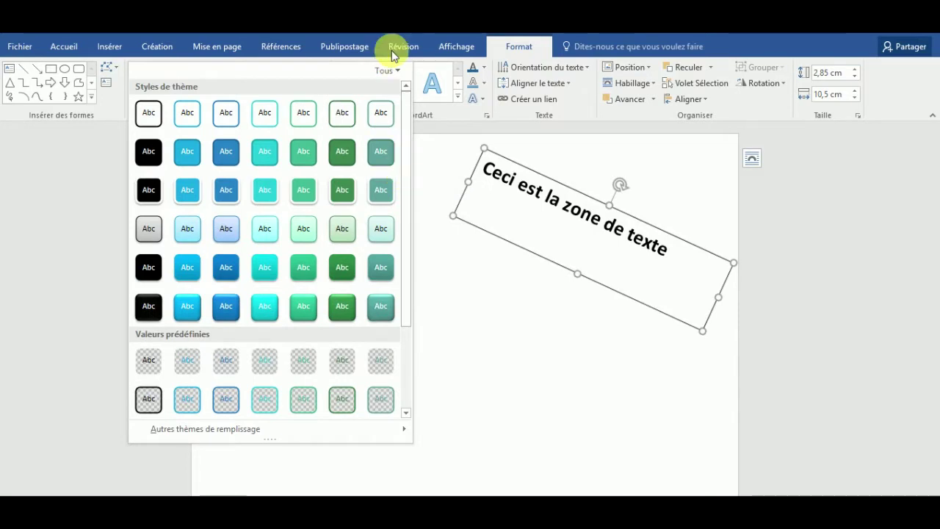
{"action": "left_click", "coordinate": [396, 76]}
{"action": "left_click", "coordinate": [378, 68]}
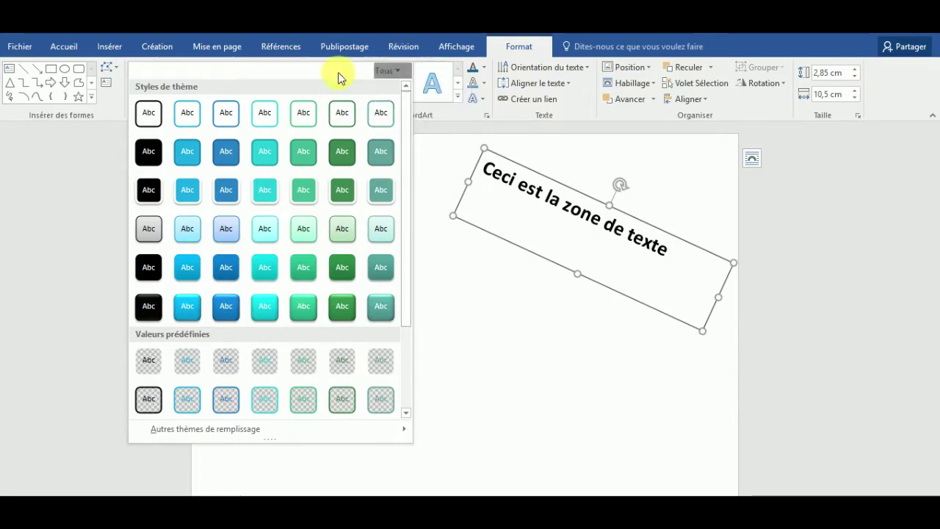
{"action": "left_click", "coordinate": [442, 194]}
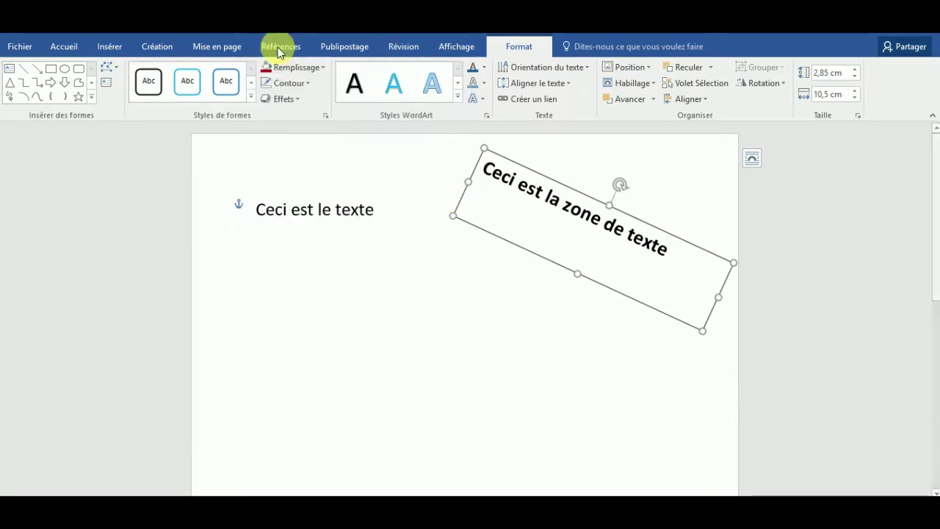
{"action": "left_click", "coordinate": [252, 96]}
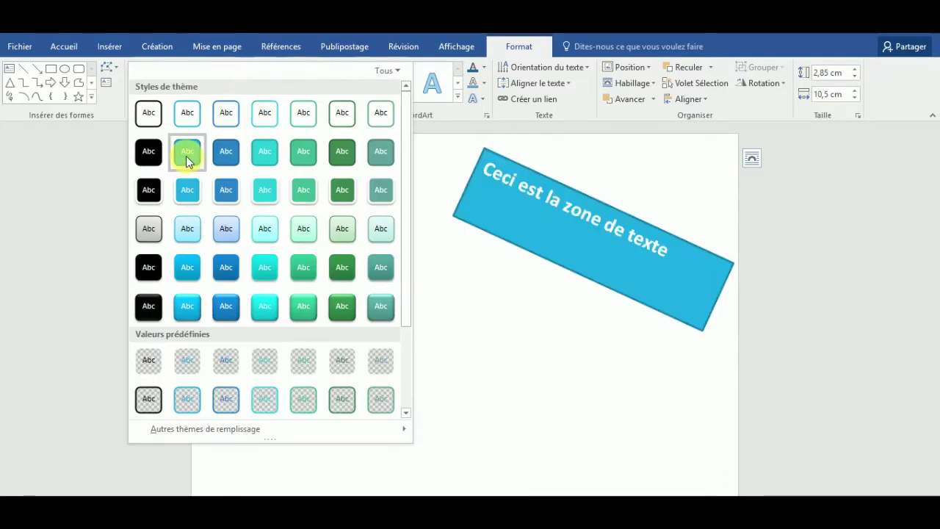
{"action": "left_click", "coordinate": [188, 160]}
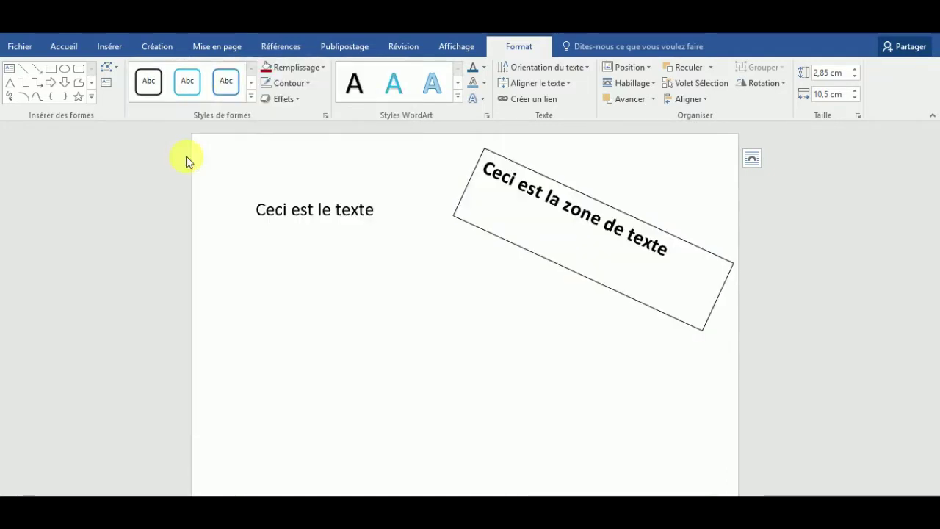
Step: Give the blue text box a dark blue outline from the Contour colours
{"action": "left_click", "coordinate": [325, 71]}
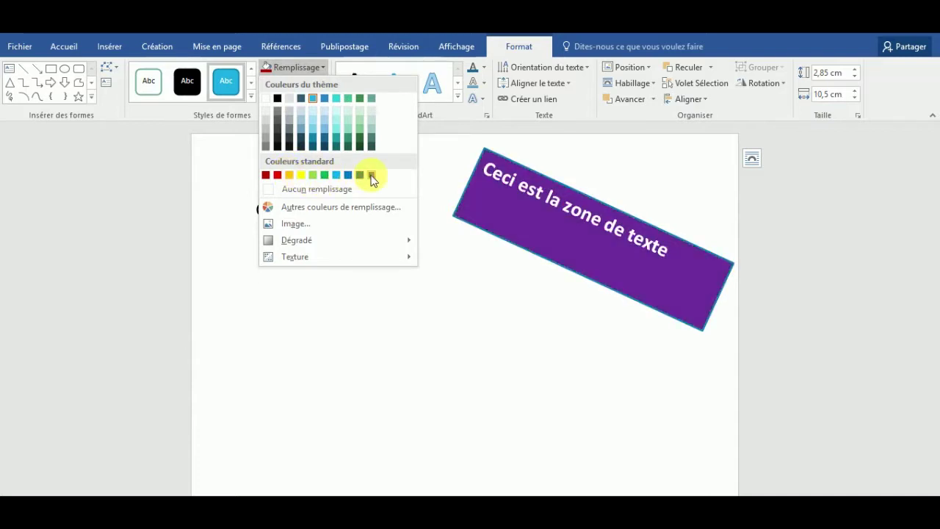
{"action": "left_click", "coordinate": [322, 67]}
{"action": "left_click", "coordinate": [308, 86]}
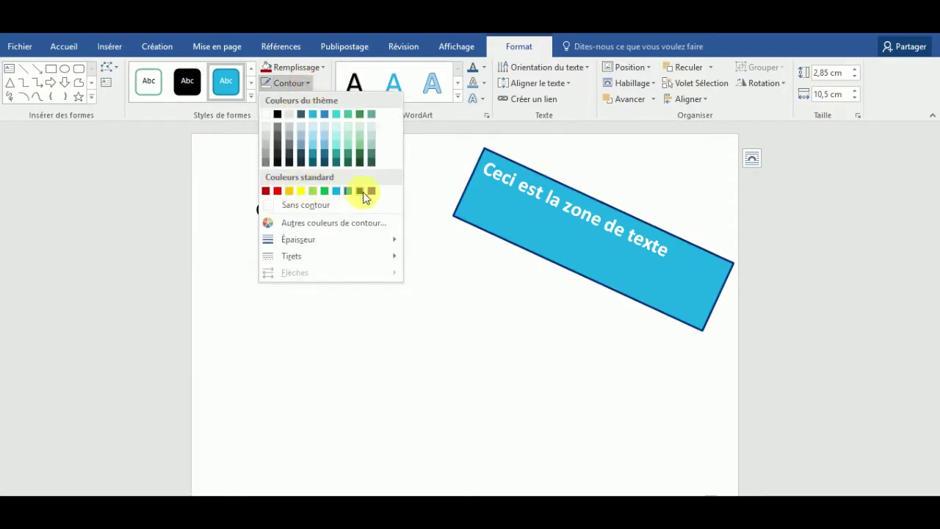
{"action": "left_click", "coordinate": [349, 192]}
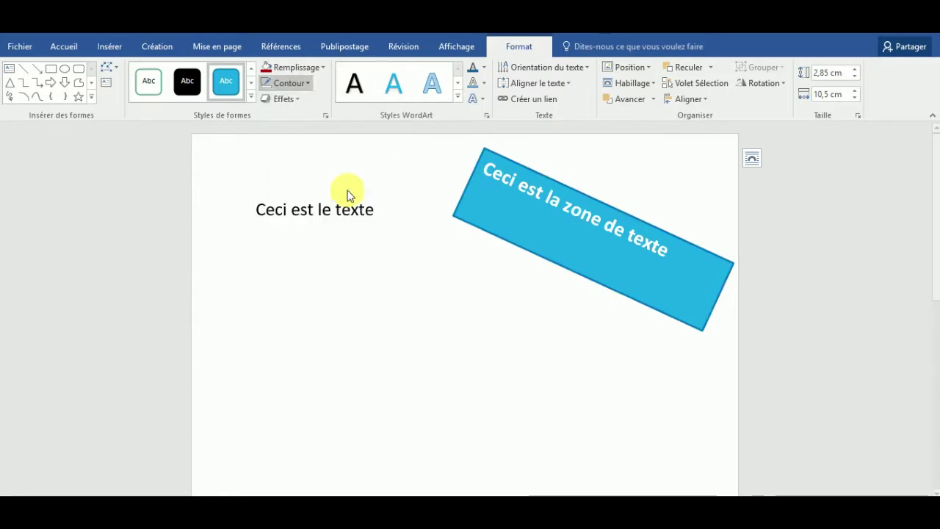
{"action": "left_click", "coordinate": [307, 83]}
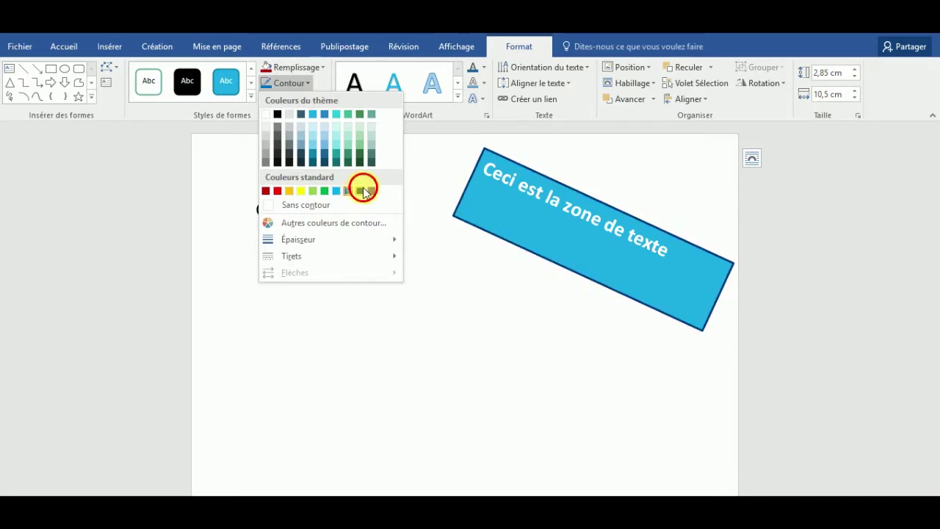
{"action": "left_click", "coordinate": [360, 190]}
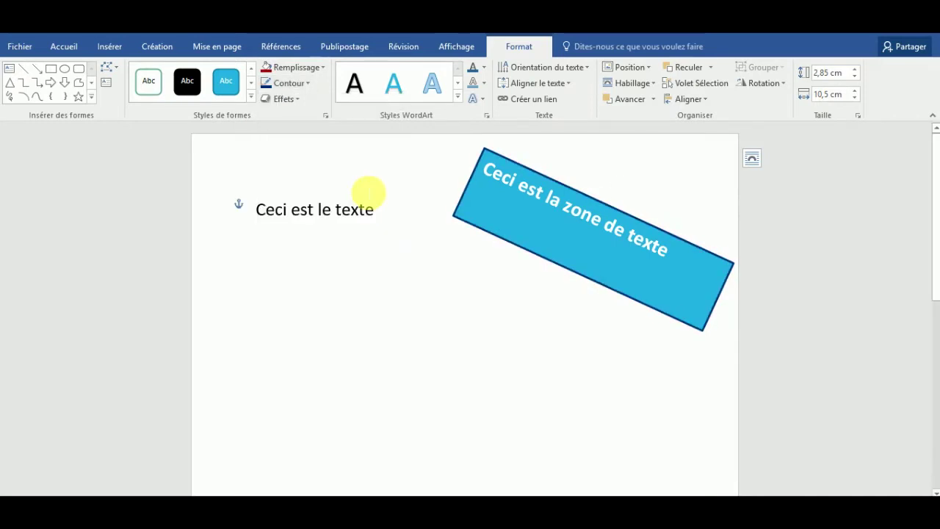
{"action": "left_click", "coordinate": [306, 86]}
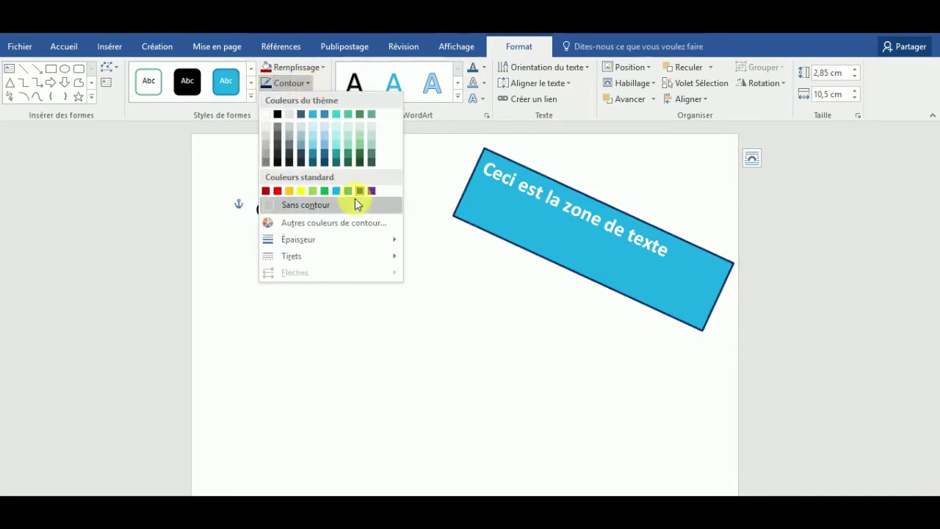
{"action": "mouse_move", "coordinate": [343, 238]}
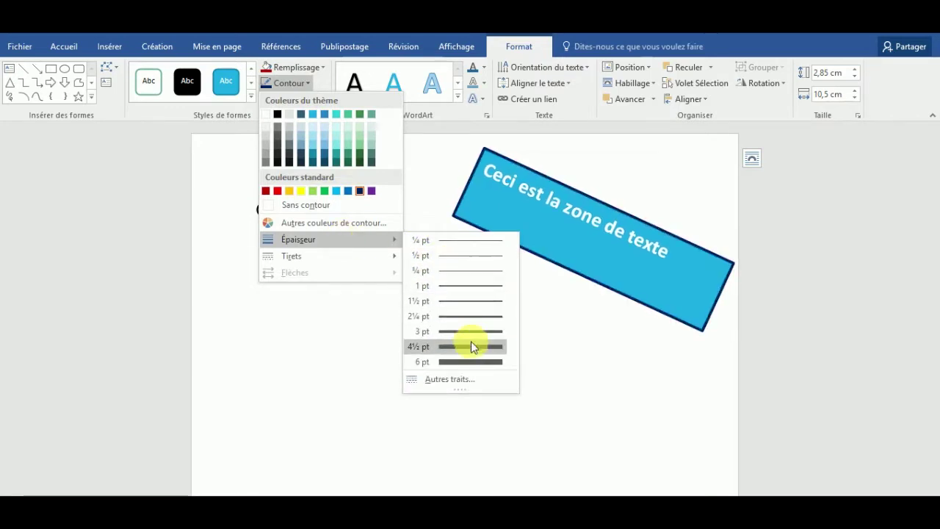
Step: Make the text box outline 6 pt thick with a long dash-dot style
{"action": "left_click", "coordinate": [475, 360]}
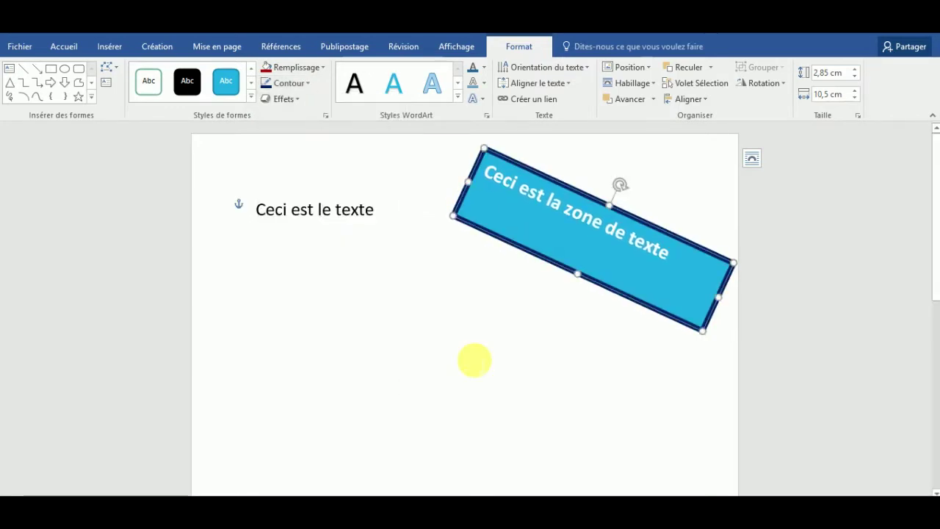
{"action": "left_click", "coordinate": [312, 86]}
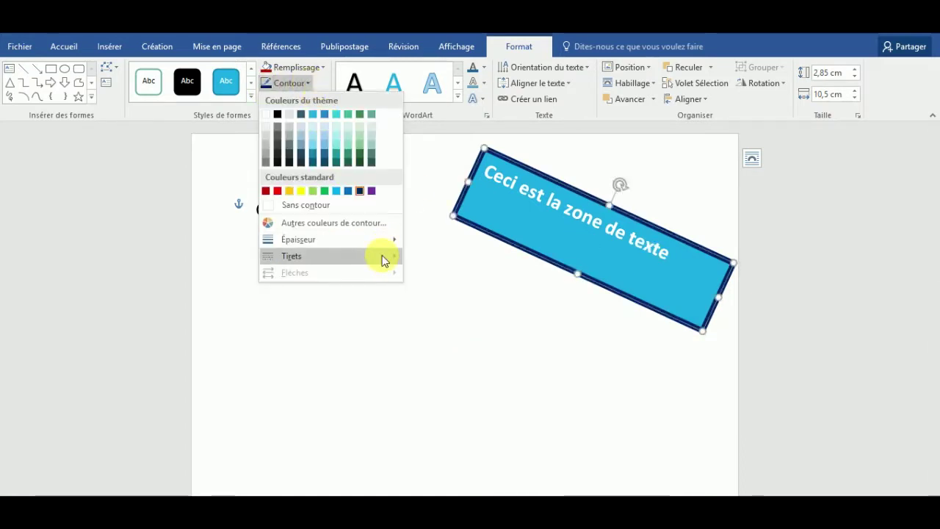
{"action": "mouse_move", "coordinate": [368, 256]}
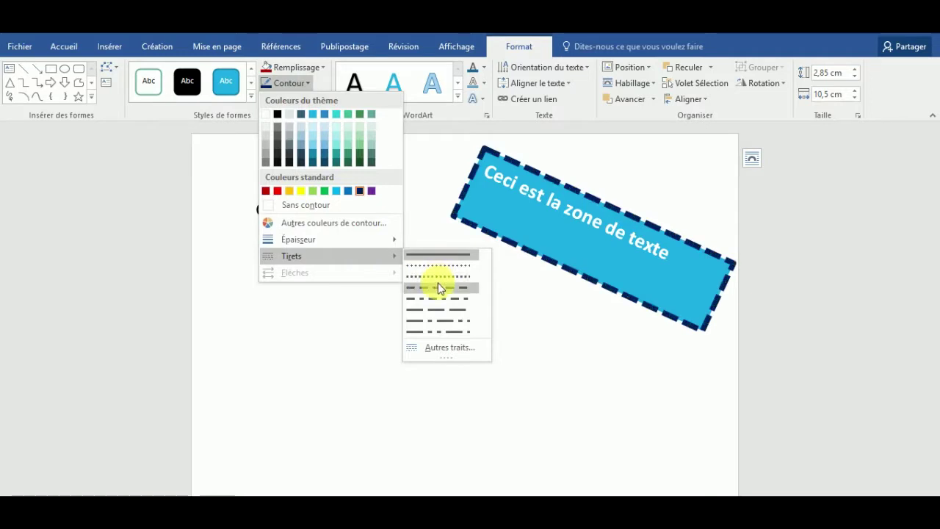
{"action": "left_click", "coordinate": [441, 333]}
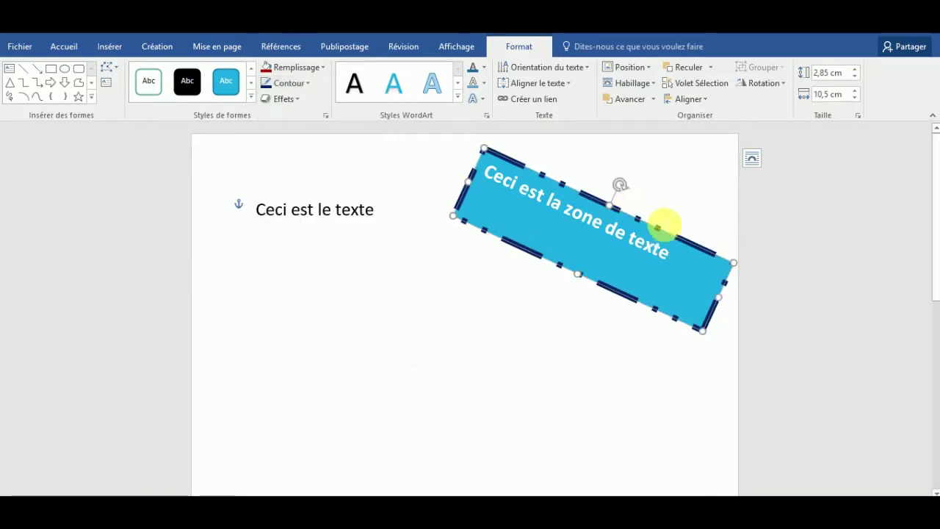
{"action": "left_click", "coordinate": [684, 189]}
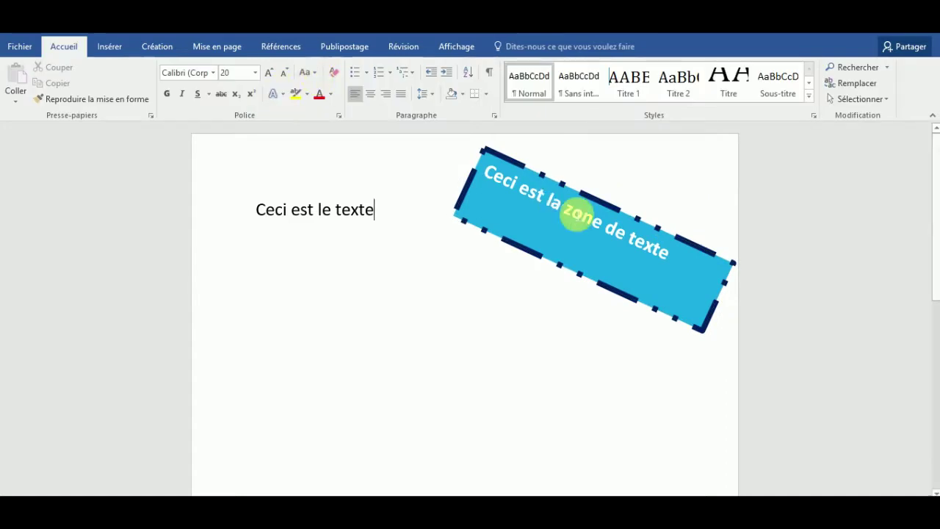
Step: Add an outer shadow preset to the rotated text box
{"action": "left_click", "coordinate": [520, 172]}
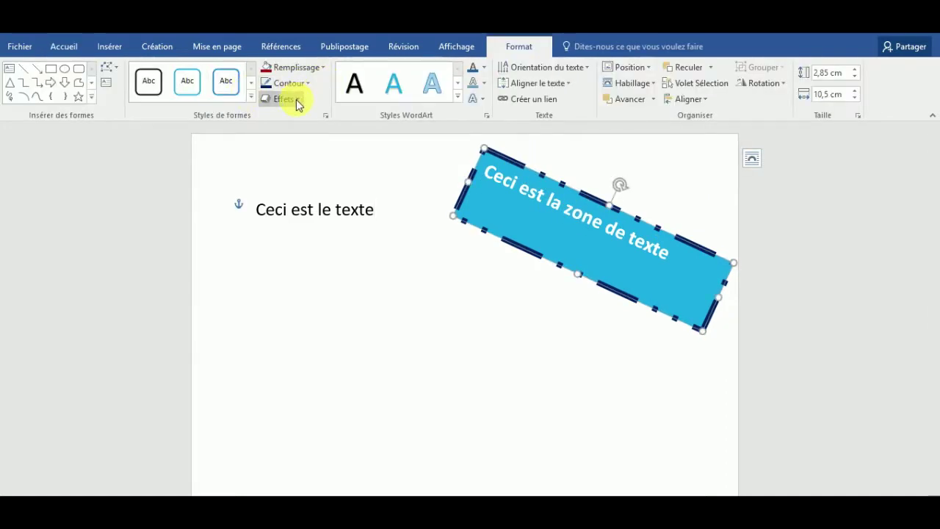
{"action": "left_click", "coordinate": [297, 101]}
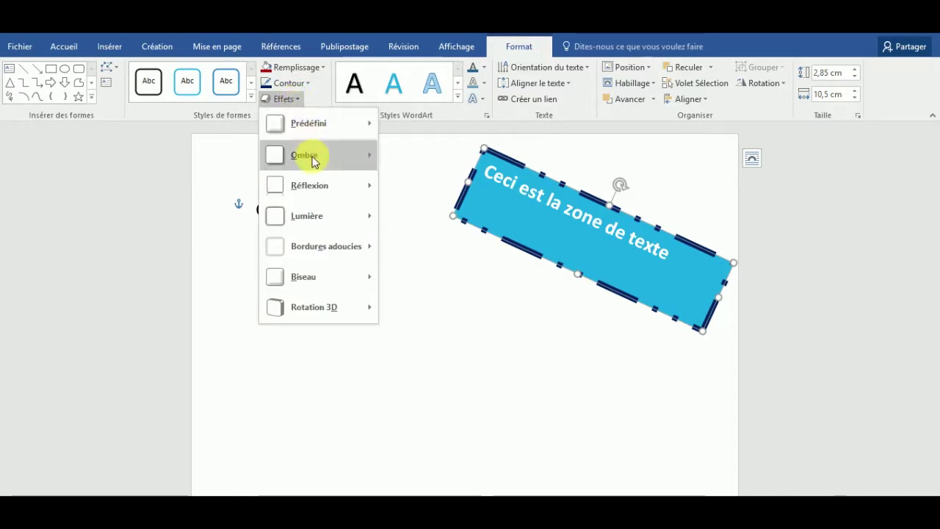
{"action": "mouse_move", "coordinate": [368, 167]}
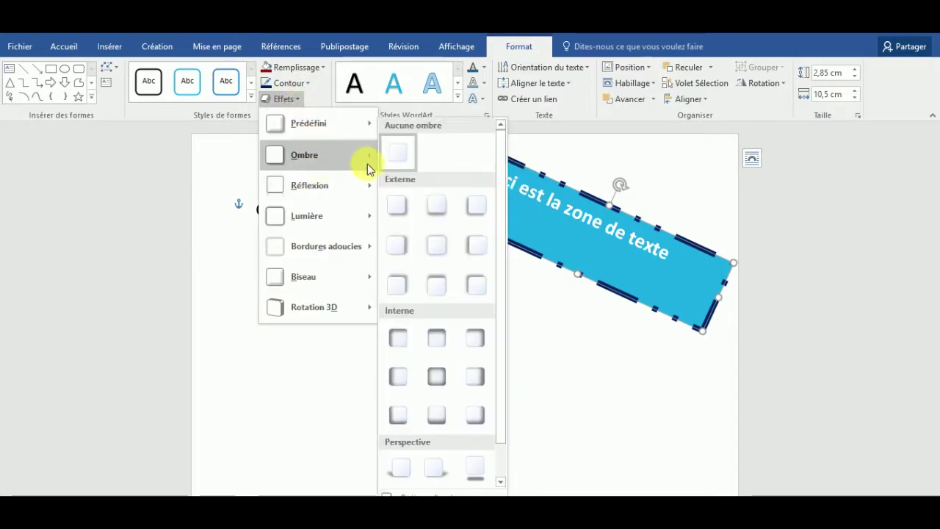
{"action": "left_click", "coordinate": [462, 209]}
{"action": "left_click", "coordinate": [465, 240]}
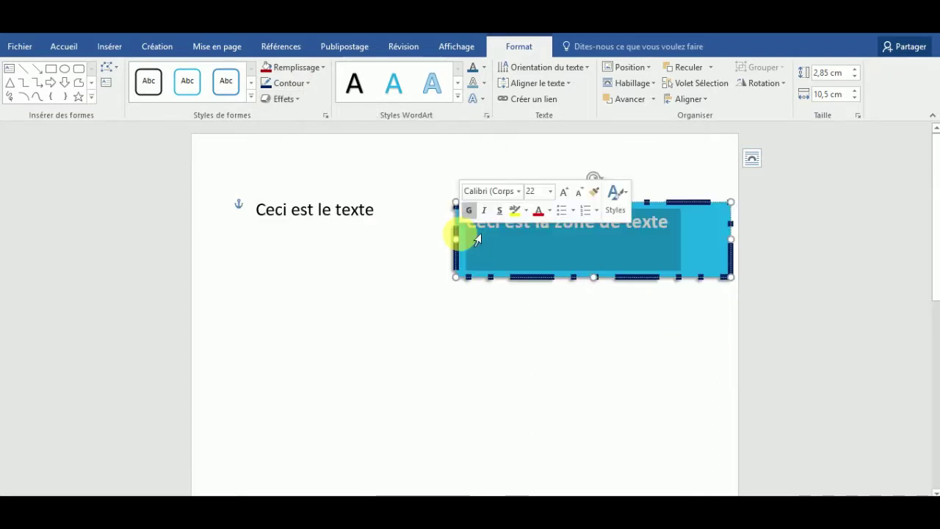
{"action": "left_click", "coordinate": [407, 315]}
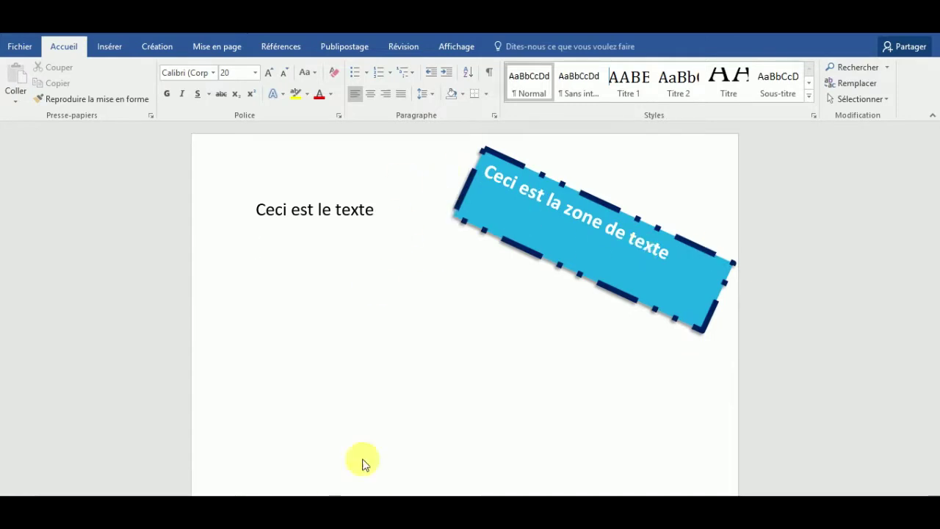
Step: Start a new empty line below the 'Ceci est le texte' line
{"action": "left_click", "coordinate": [504, 214]}
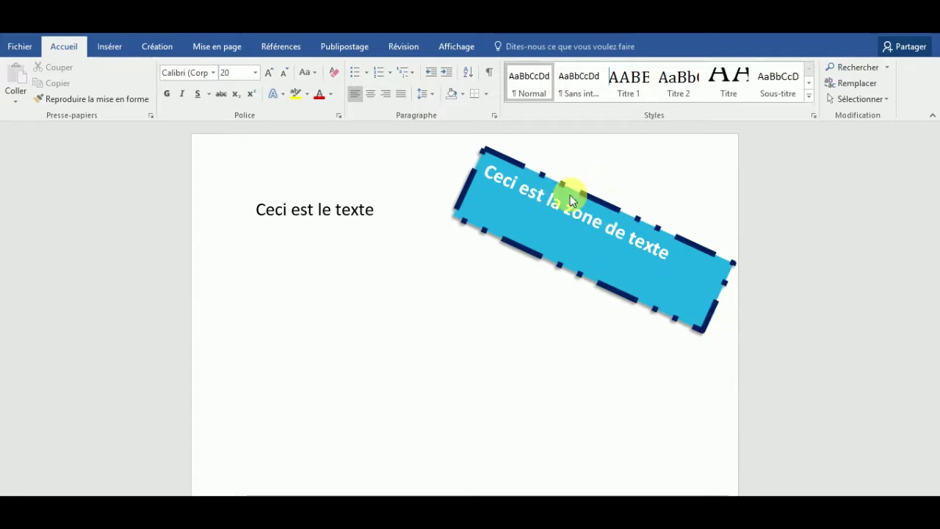
{"action": "key", "text": "Return"}
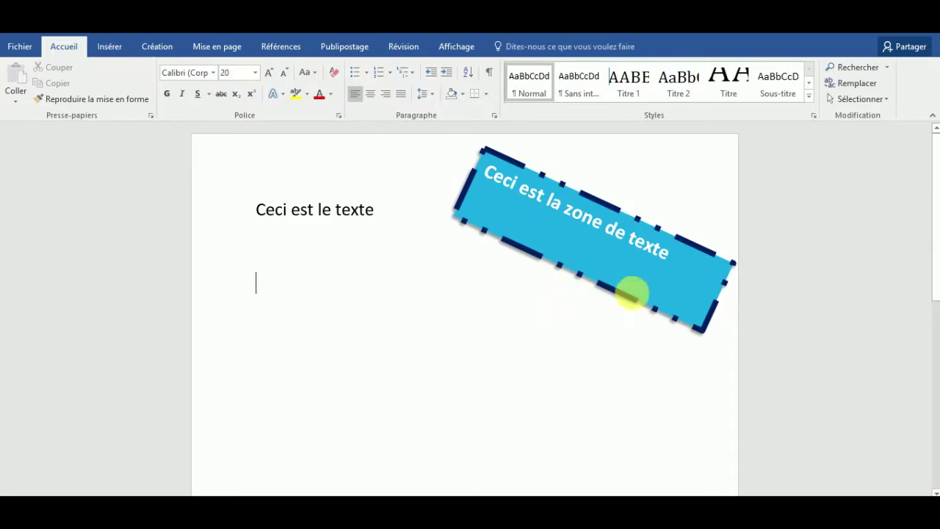
{"action": "left_click", "coordinate": [579, 239]}
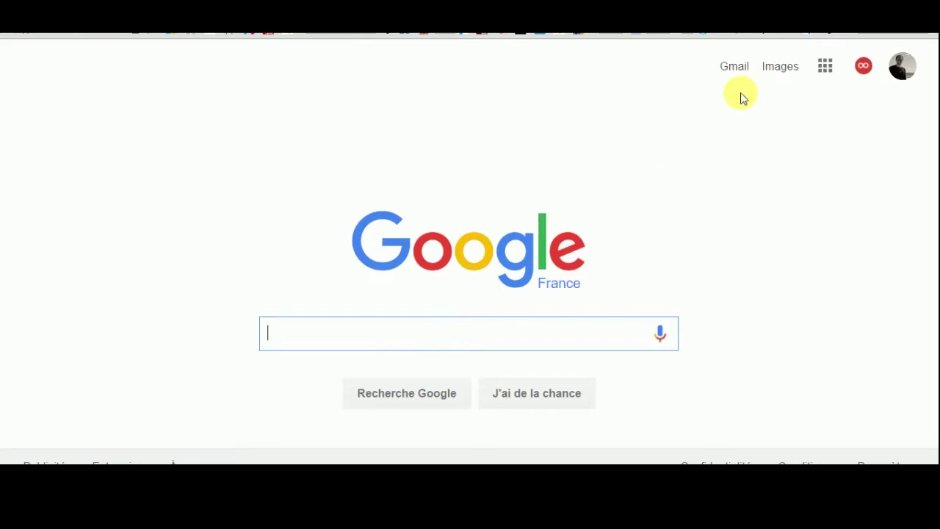
Step: Search Google Images for 'poisson' and browse the fish picture results
{"action": "left_click", "coordinate": [777, 74]}
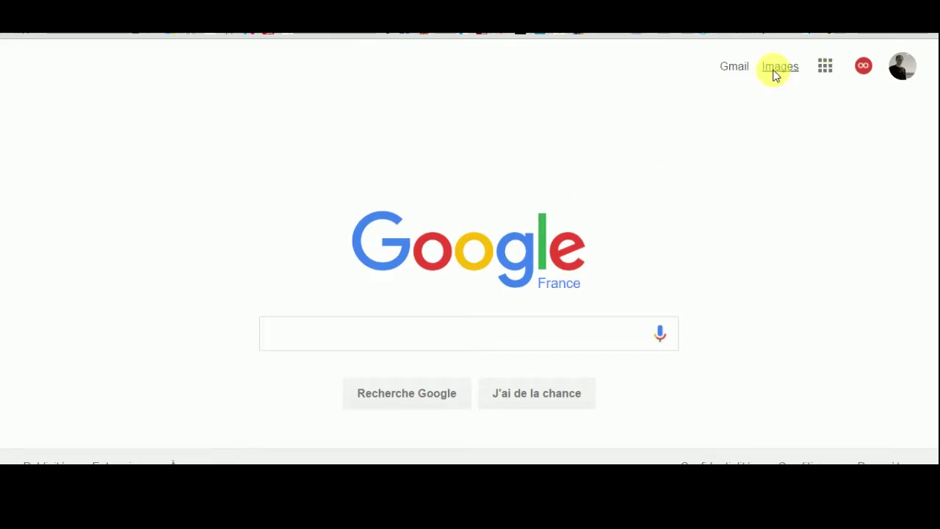
{"action": "left_click", "coordinate": [286, 334]}
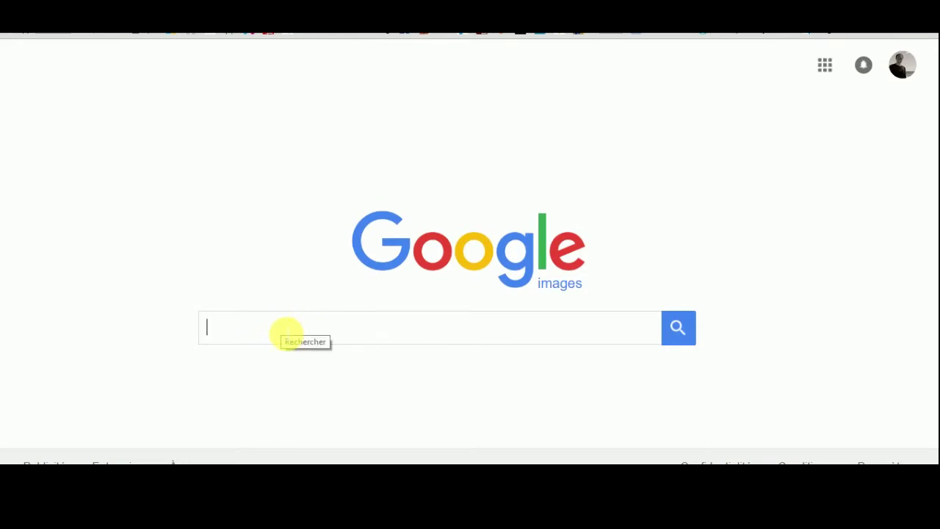
{"action": "type", "text": "poisson"}
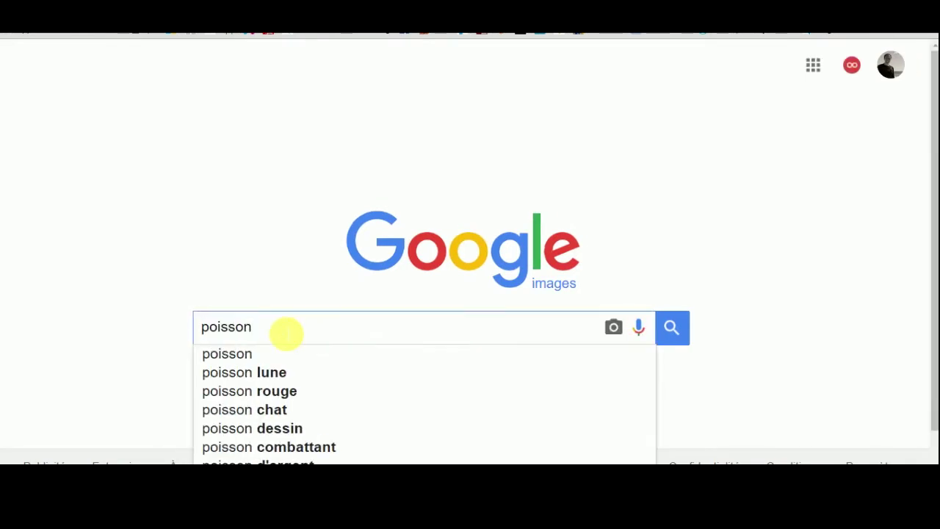
{"action": "key", "text": "Escape"}
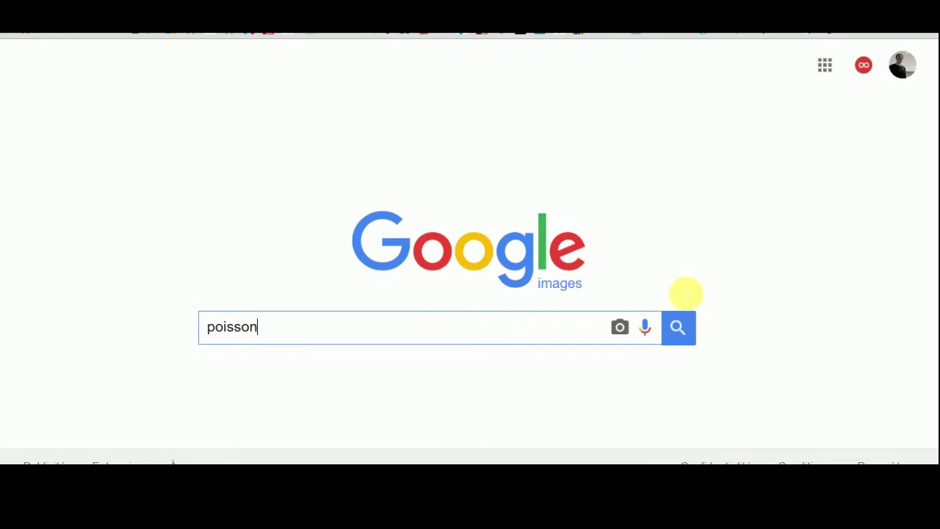
{"action": "left_click", "coordinate": [676, 327]}
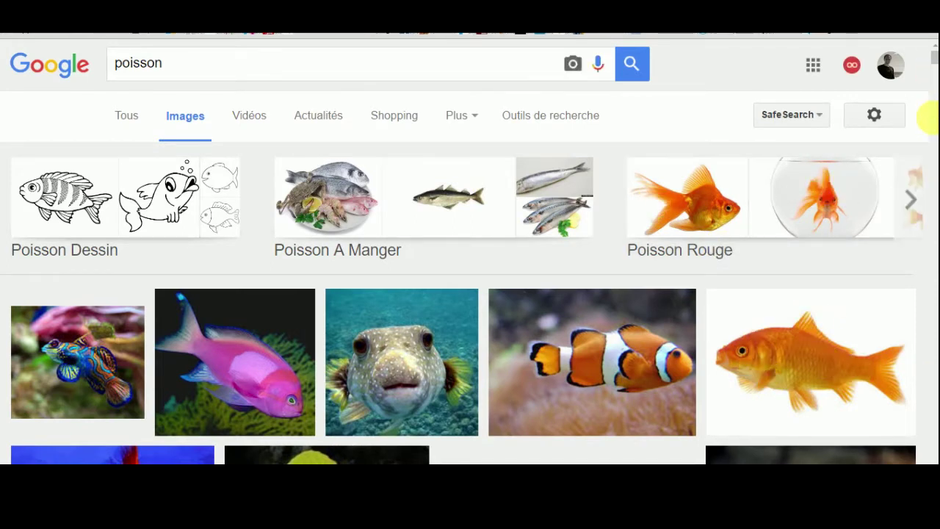
{"action": "scroll", "coordinate": [930, 119], "scroll_direction": "down", "scroll_amount": 15}
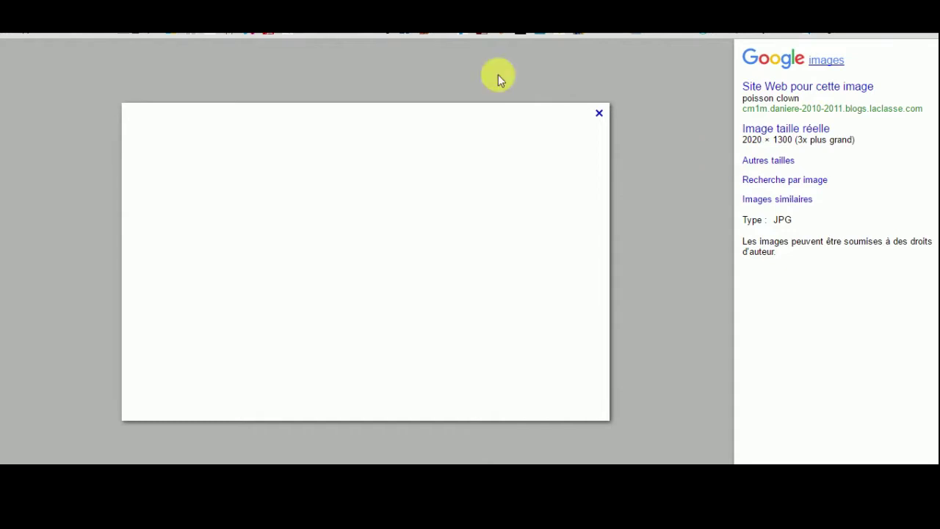
{"action": "key", "text": "alt+Left"}
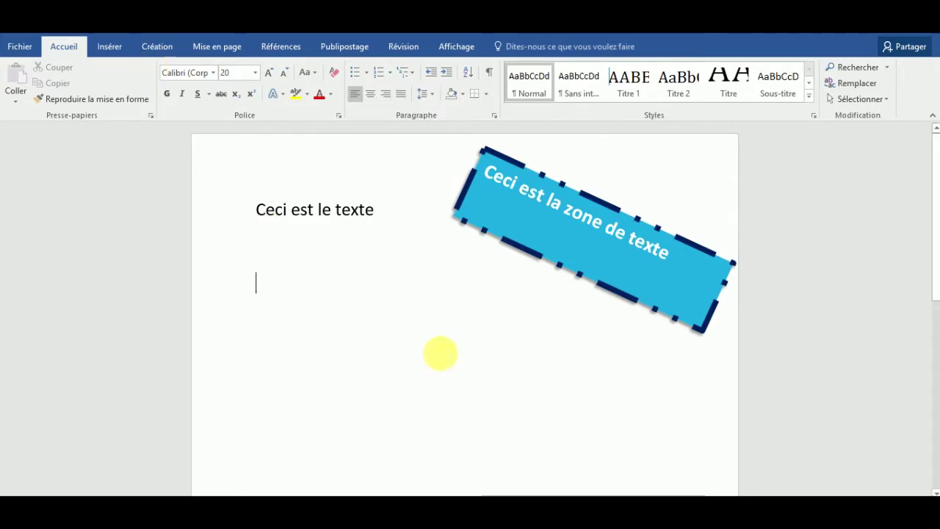
Step: Insert the picture file poisson-rouge-content1-commun from the Image folder into the document
{"action": "left_click", "coordinate": [110, 43]}
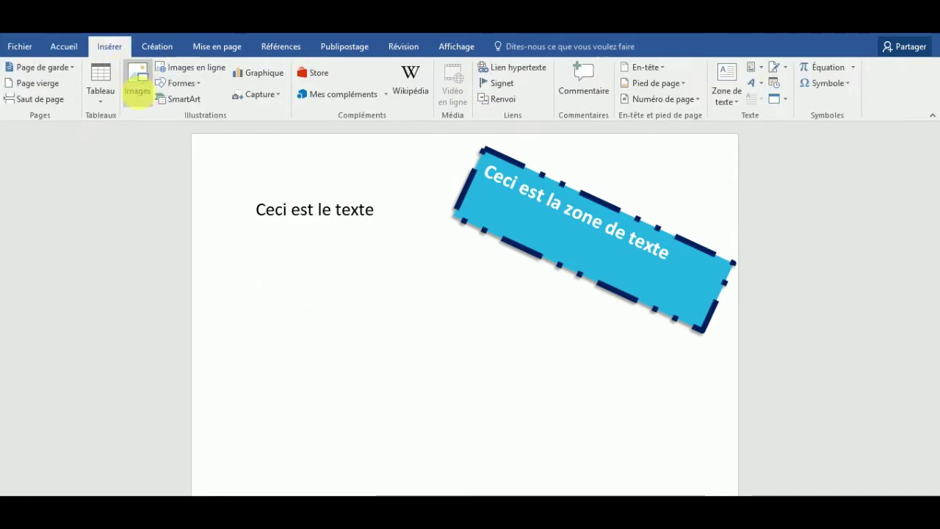
{"action": "left_click", "coordinate": [140, 94]}
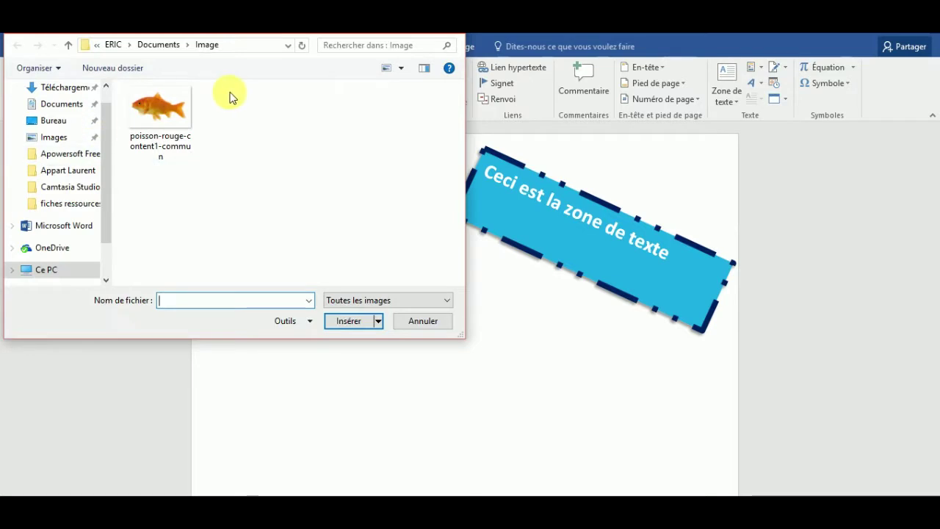
{"action": "left_click", "coordinate": [164, 109]}
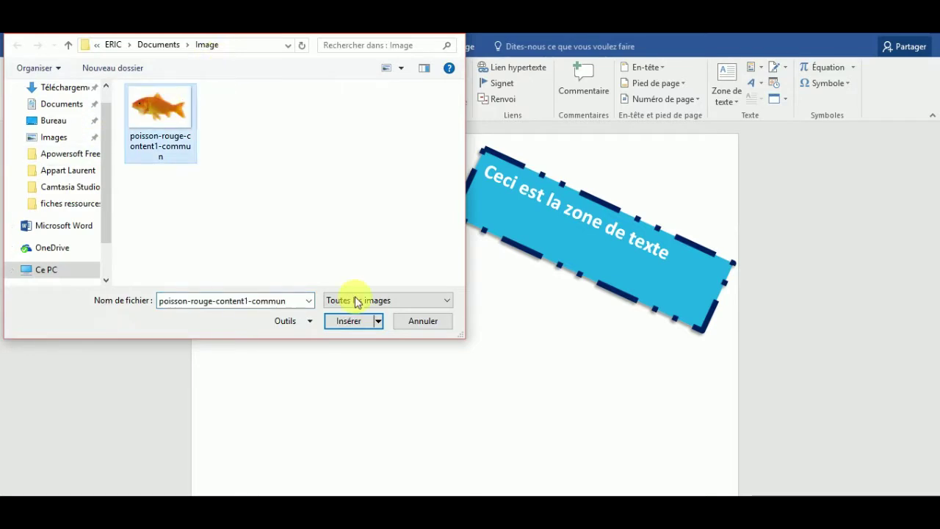
{"action": "left_click", "coordinate": [350, 323]}
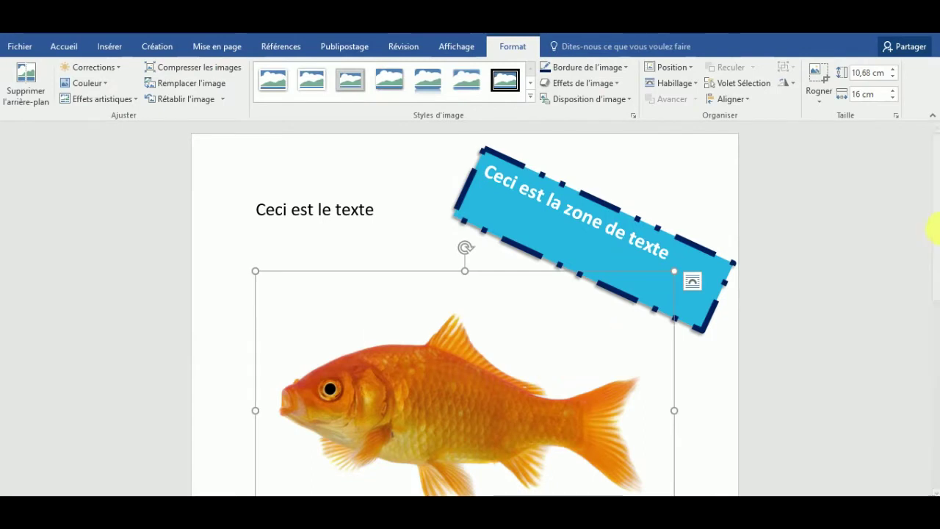
Step: Shrink the goldfish picture to about half size, rotate it, and move it higher
{"action": "left_click_drag", "start_coordinate": [936, 213], "coordinate": [929, 258]}
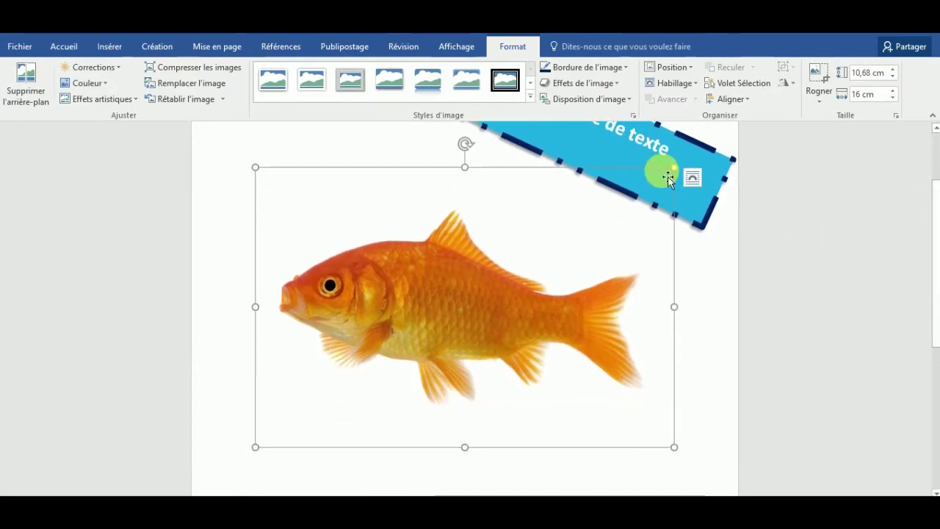
{"action": "left_click_drag", "start_coordinate": [675, 174], "coordinate": [389, 257]}
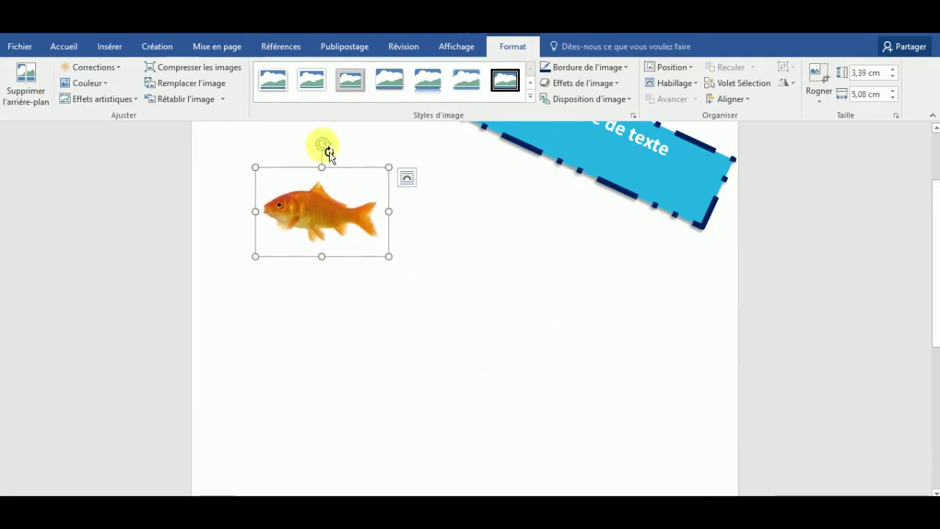
{"action": "left_click_drag", "start_coordinate": [323, 145], "coordinate": [332, 182]}
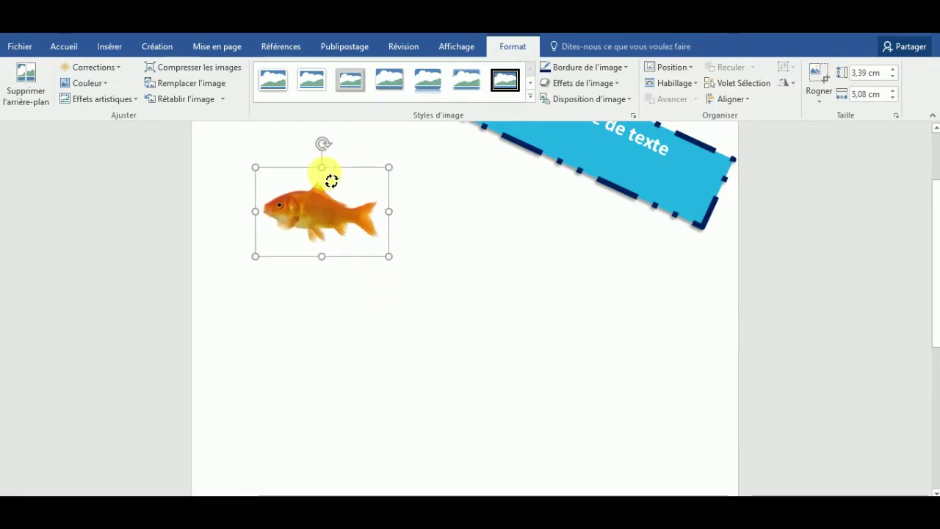
{"action": "scroll", "coordinate": [933, 210], "scroll_direction": "up", "scroll_amount": 2}
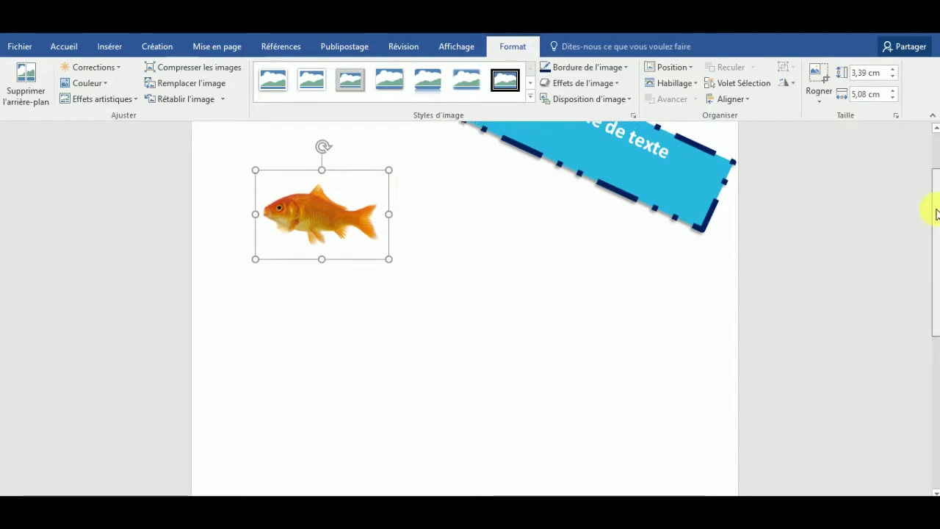
{"action": "left_click_drag", "start_coordinate": [334, 272], "coordinate": [314, 230]}
{"action": "left_click", "coordinate": [317, 315]}
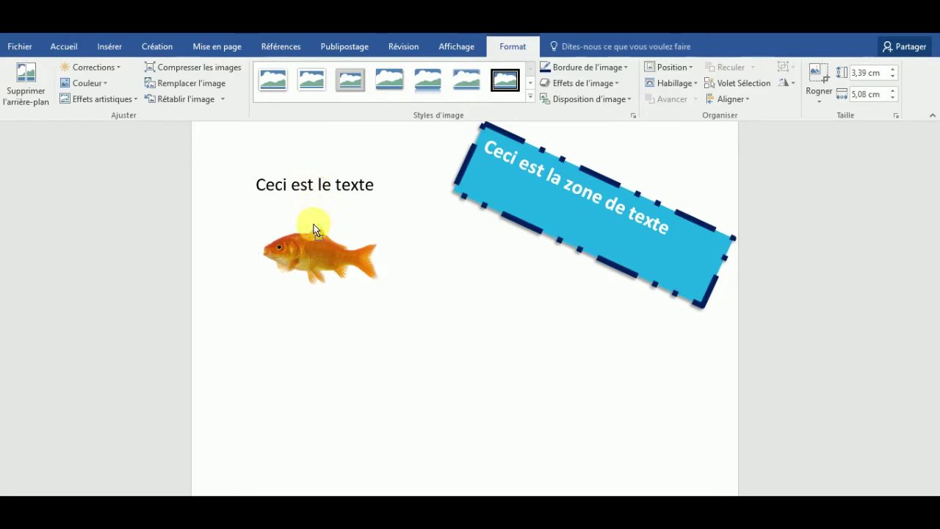
Step: Reposition the goldfish one line below 'Ceci est le texte' and select it for formatting
{"action": "left_click_drag", "start_coordinate": [267, 332], "coordinate": [262, 255]}
{"action": "left_click_drag", "start_coordinate": [259, 209], "coordinate": [261, 213]}
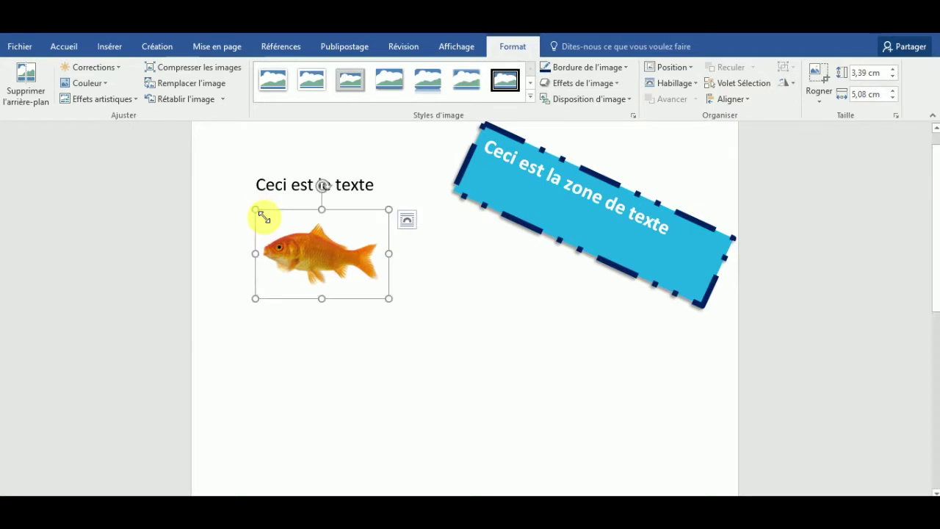
{"action": "key", "text": "Return"}
{"action": "key", "text": "Return"}
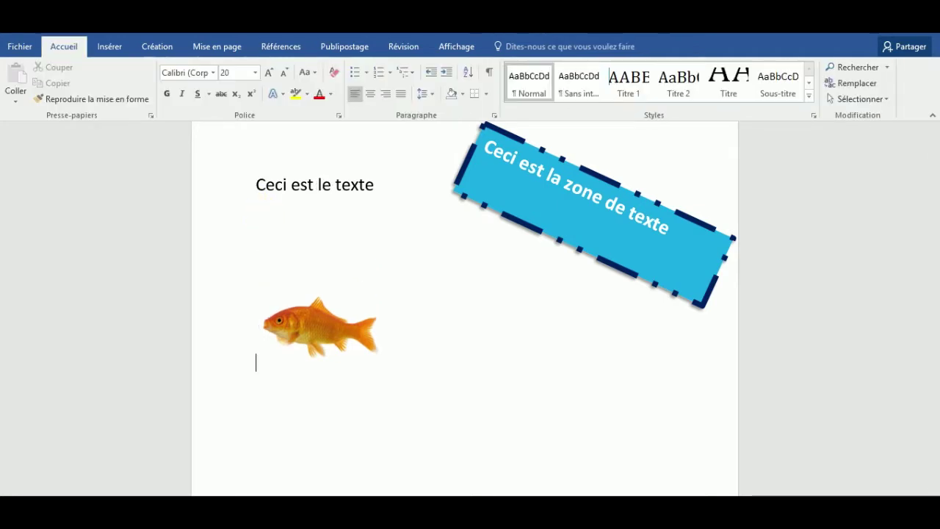
{"action": "key", "text": "BackSpace"}
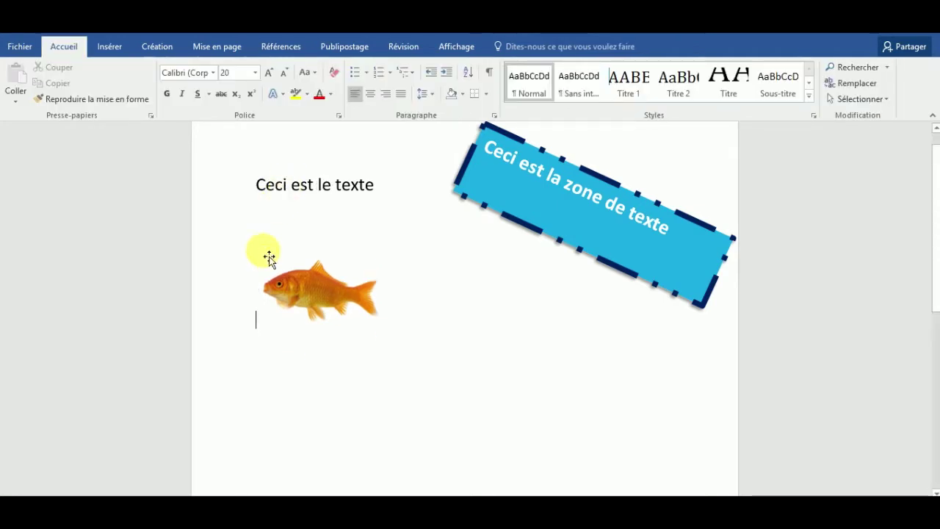
{"action": "left_click", "coordinate": [314, 292]}
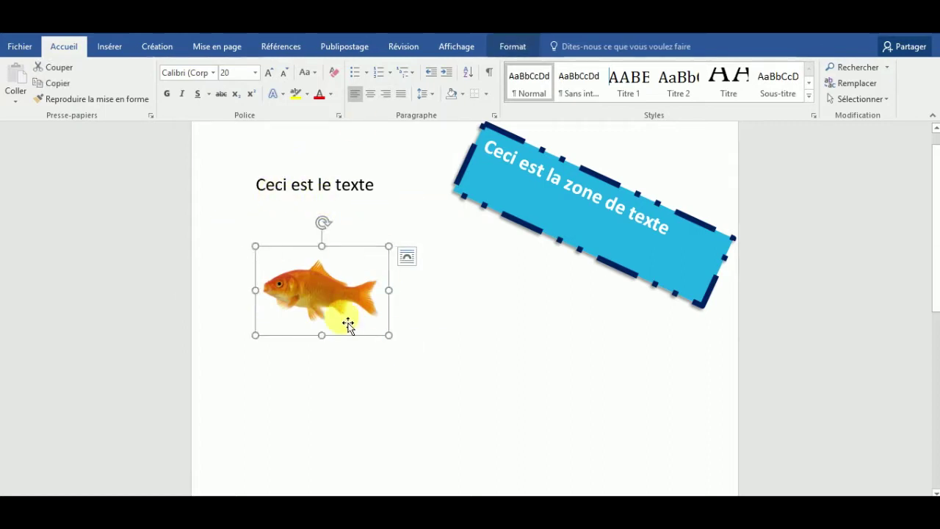
{"action": "double_click", "coordinate": [304, 288]}
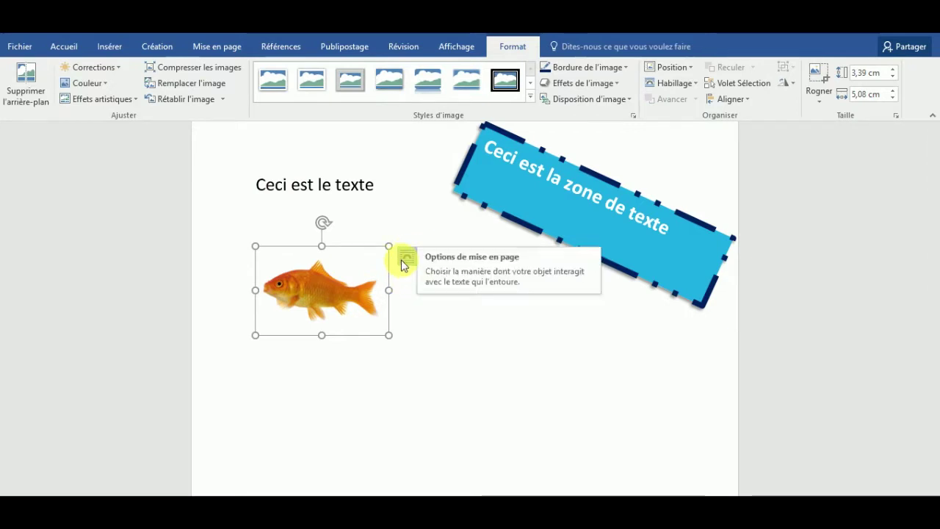
Step: Set the goldfish's text wrapping to 'Au travers' and nudge it up toward the text
{"action": "left_click", "coordinate": [403, 260]}
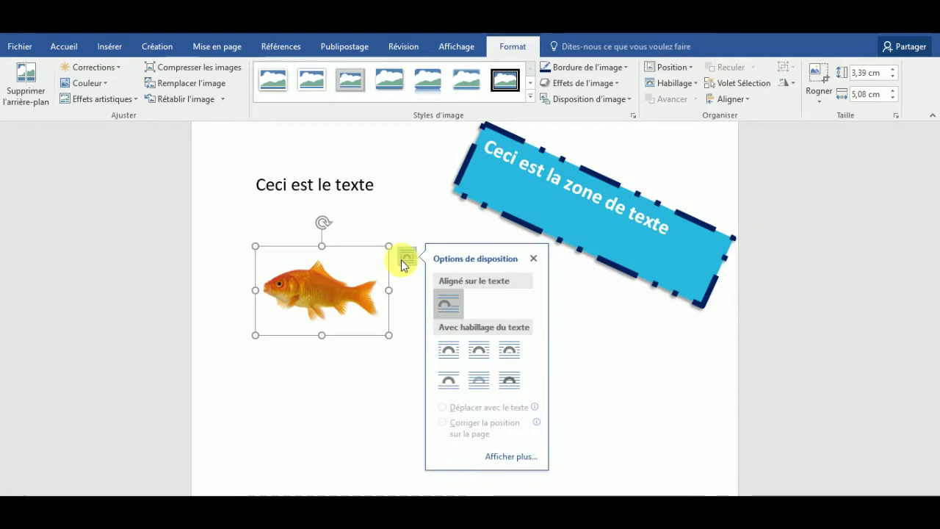
{"action": "left_click", "coordinate": [509, 355]}
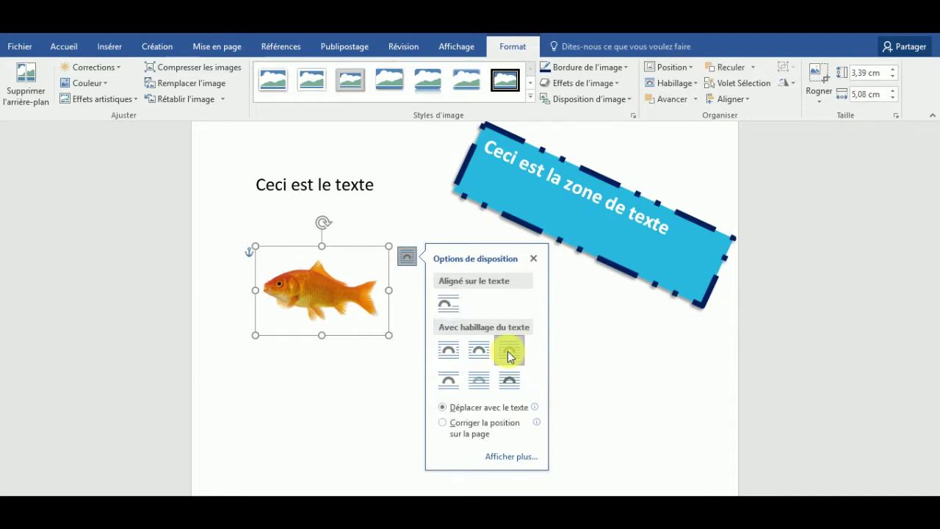
{"action": "left_click", "coordinate": [533, 259]}
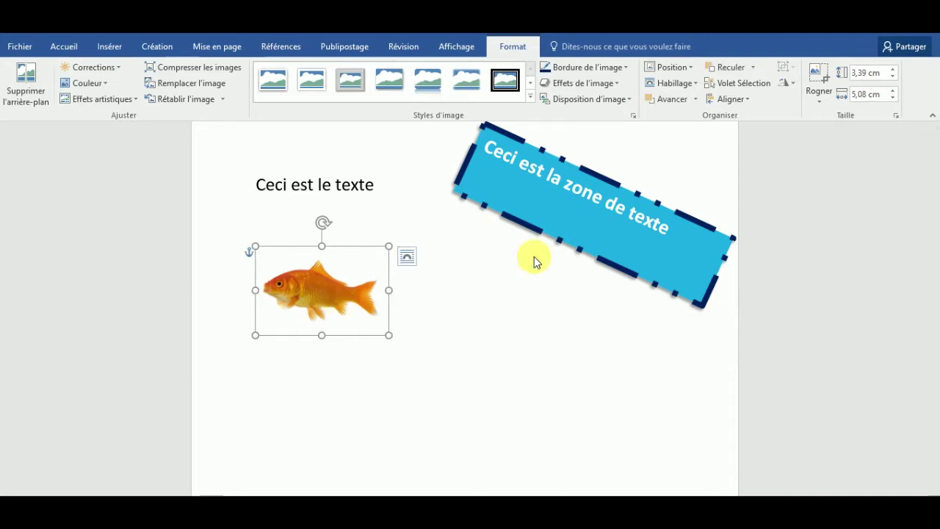
{"action": "left_click_drag", "start_coordinate": [342, 302], "coordinate": [339, 281]}
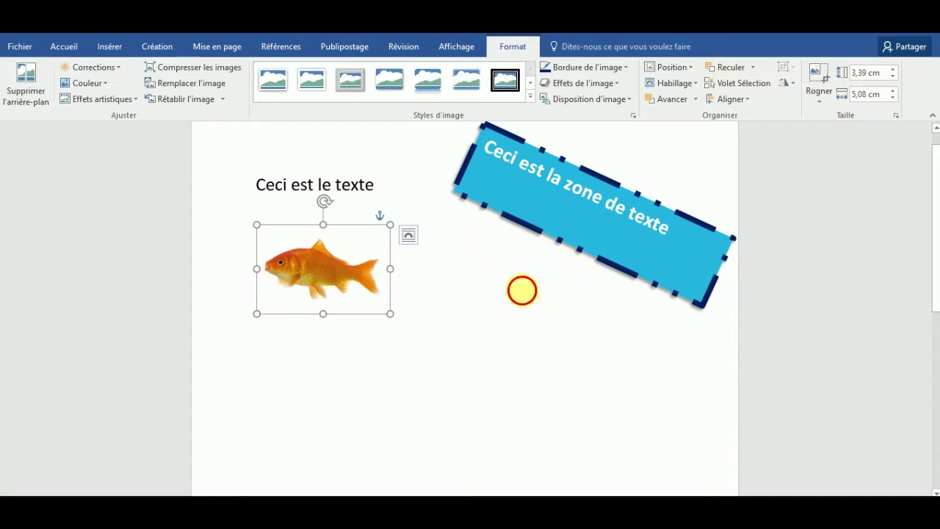
Step: Add an empty line below the goldfish picture
{"action": "left_click", "coordinate": [520, 289]}
{"action": "left_click", "coordinate": [562, 198]}
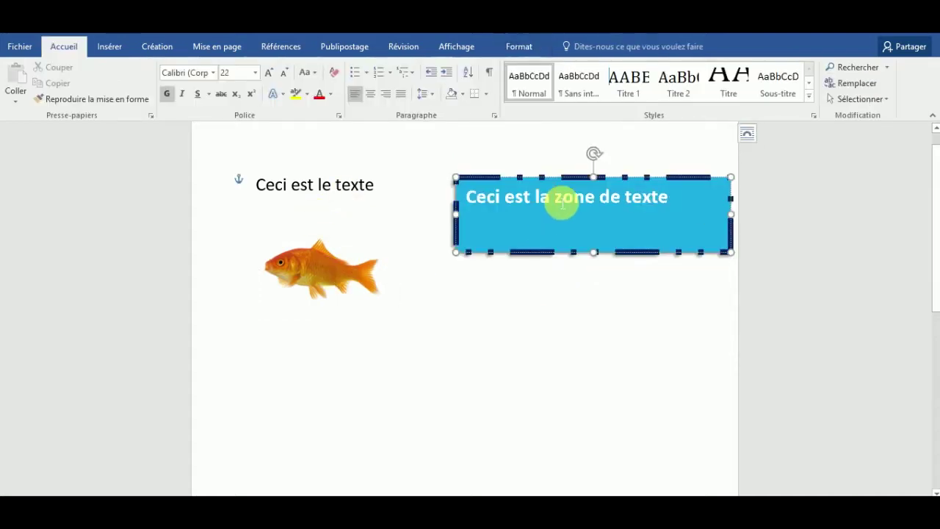
{"action": "left_click", "coordinate": [353, 254]}
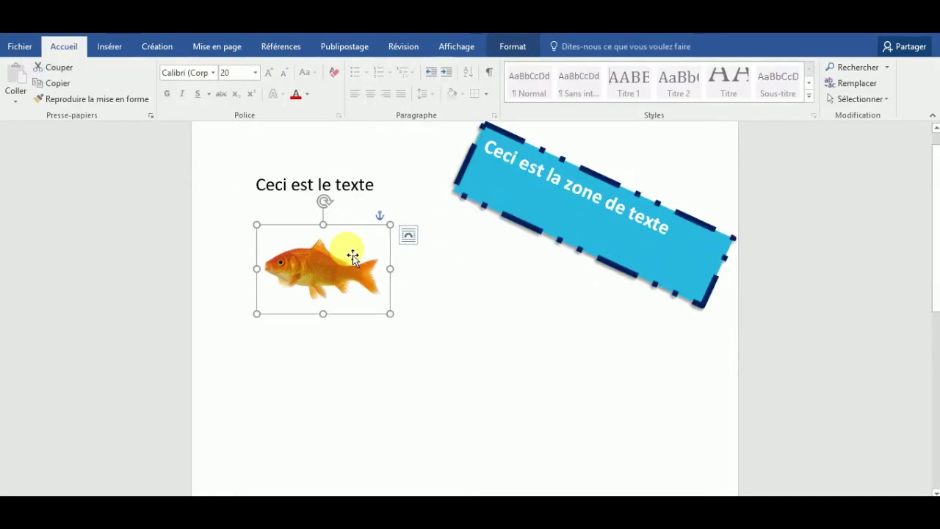
{"action": "left_click", "coordinate": [401, 338]}
{"action": "key", "text": "Return"}
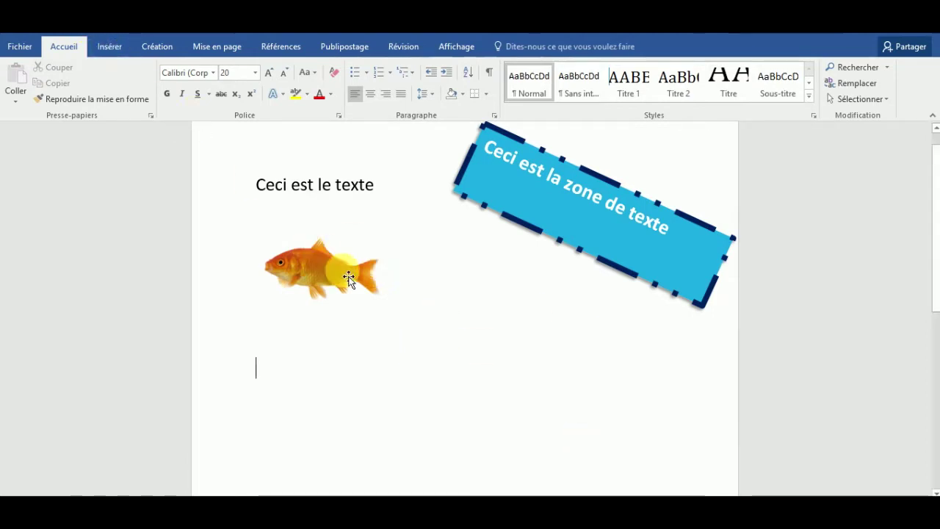
{"action": "key", "text": "BackSpace"}
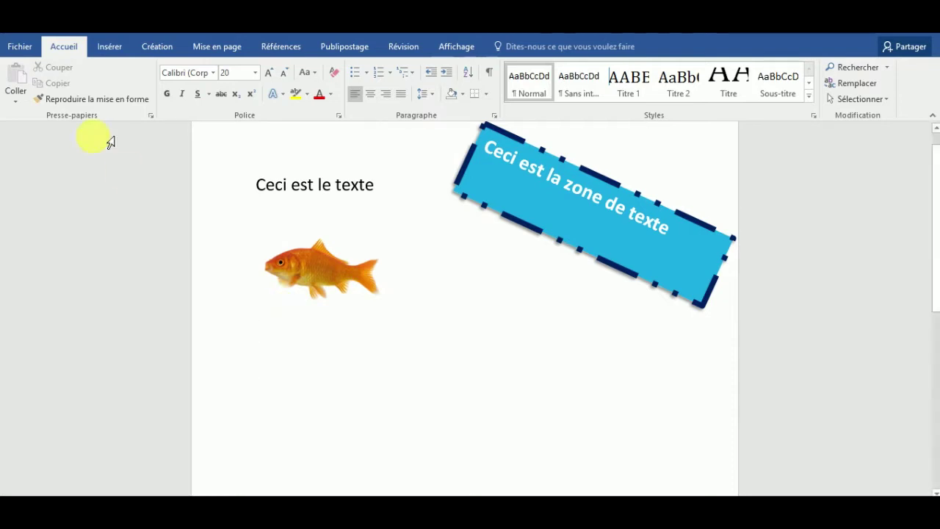
{"action": "left_click", "coordinate": [109, 47]}
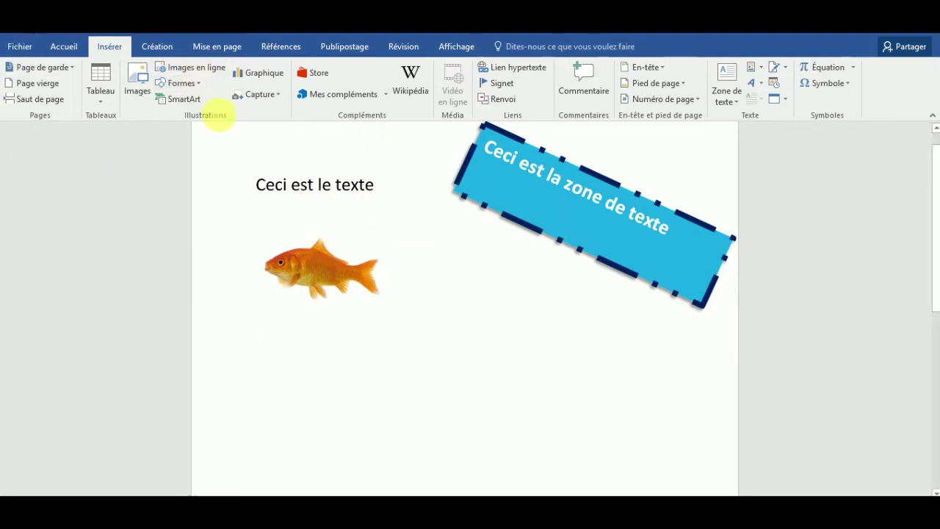
Step: Search Bing online pictures for 'Chiot' and insert the first puppy photo
{"action": "left_click", "coordinate": [199, 67]}
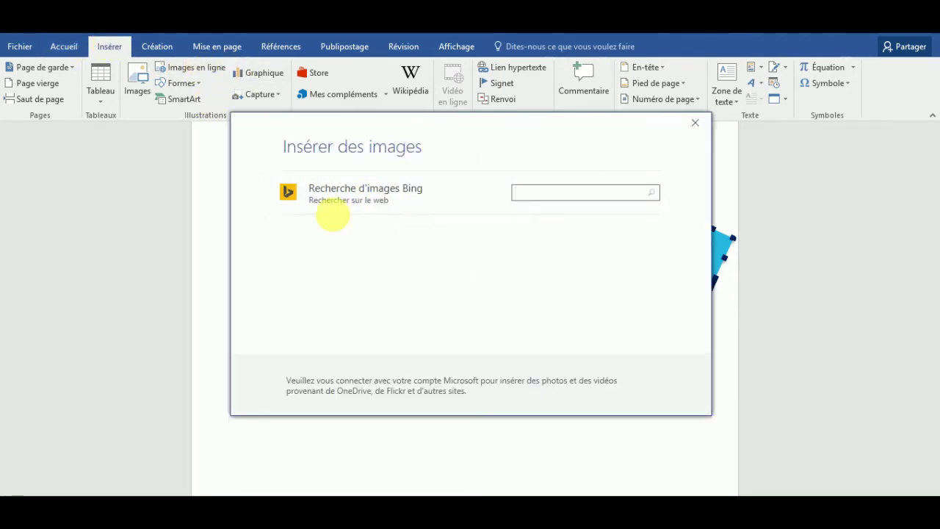
{"action": "left_click", "coordinate": [397, 204]}
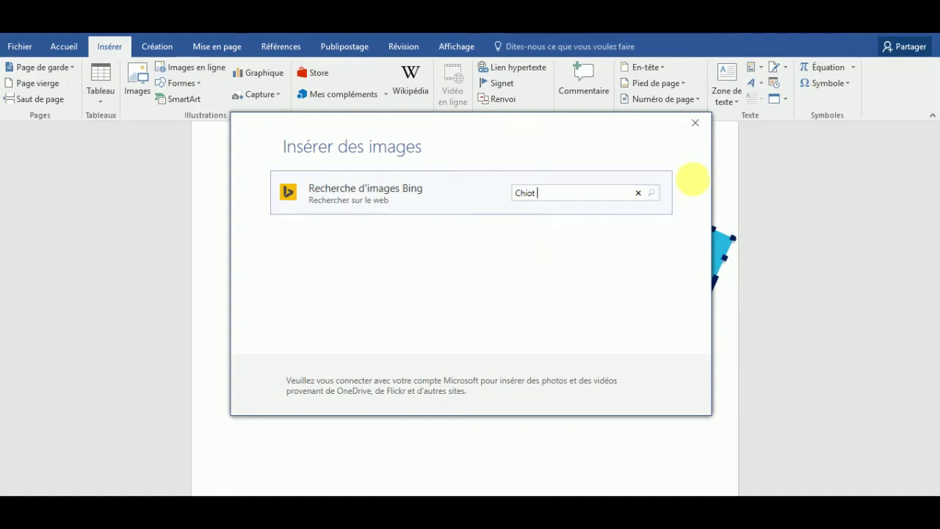
{"action": "left_click", "coordinate": [652, 193]}
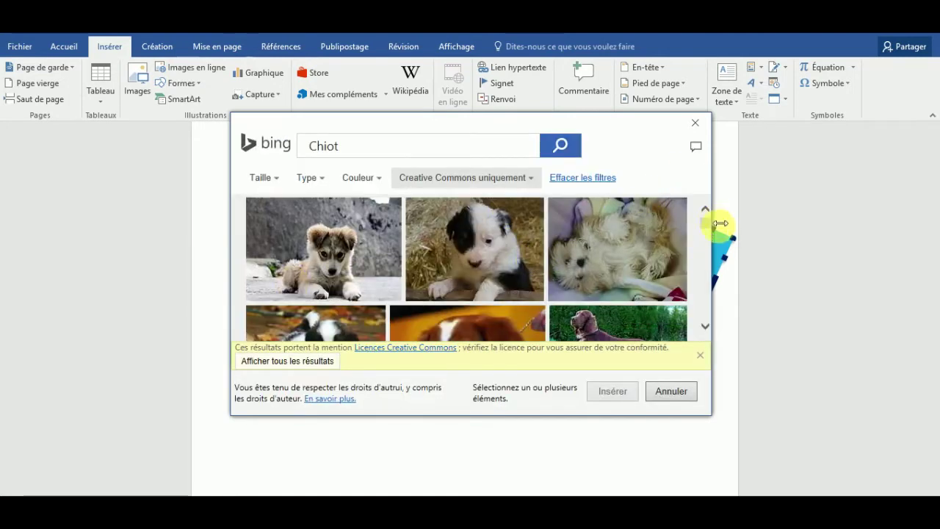
{"action": "mouse_move", "coordinate": [709, 220]}
{"action": "left_mouse_down"}
{"action": "mouse_move", "coordinate": [705, 294]}
{"action": "mouse_move", "coordinate": [709, 222]}
{"action": "left_mouse_up"}
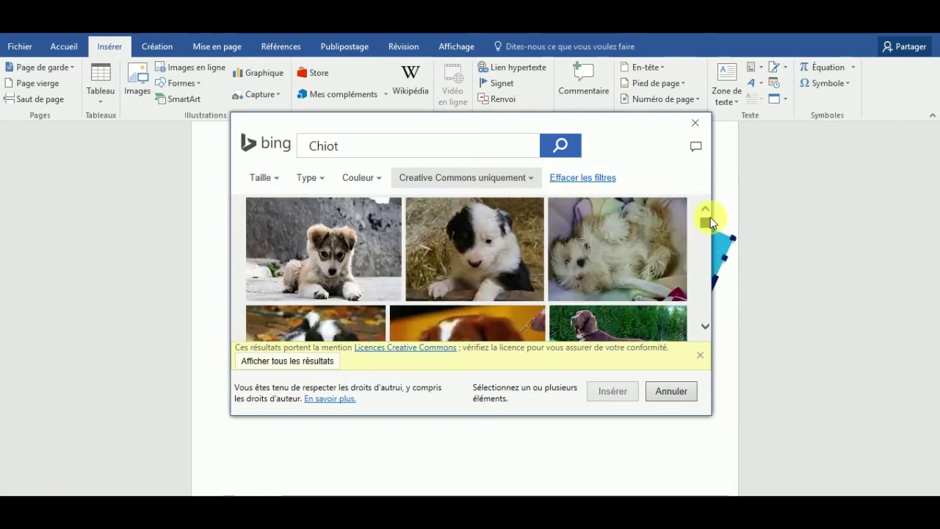
{"action": "left_click", "coordinate": [323, 254]}
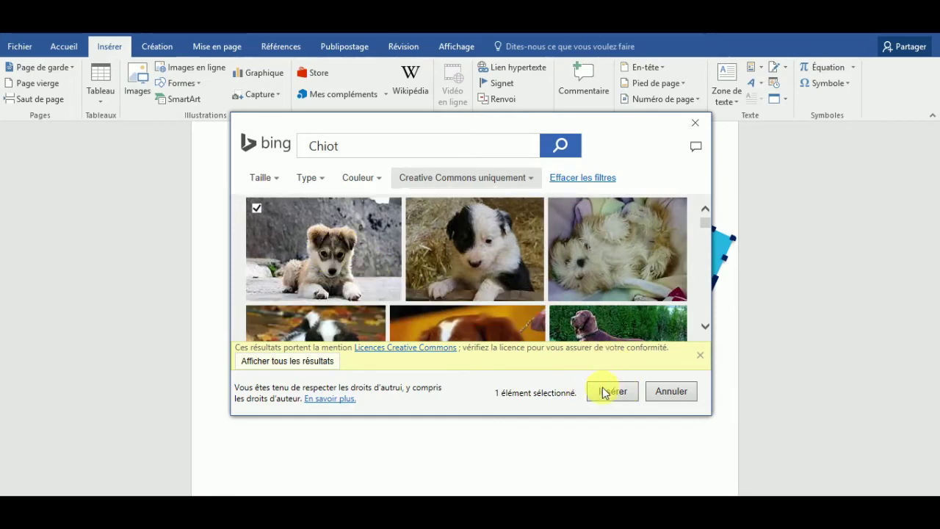
{"action": "left_click", "coordinate": [604, 391]}
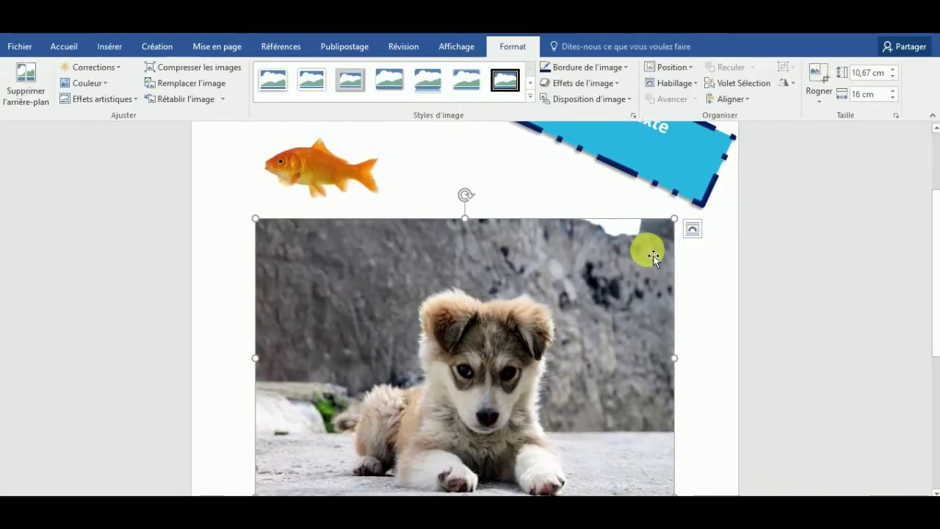
Step: Resize the puppy photo to 3,33 × 5 cm, tilt it slightly, and set wrapping to 'Au travers'
{"action": "left_click_drag", "start_coordinate": [674, 221], "coordinate": [489, 325]}
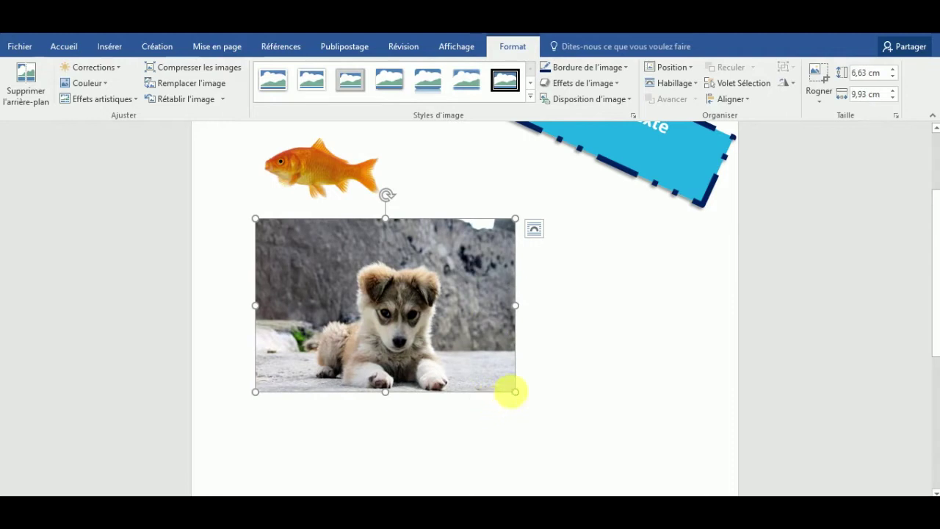
{"action": "left_click_drag", "start_coordinate": [517, 395], "coordinate": [387, 306]}
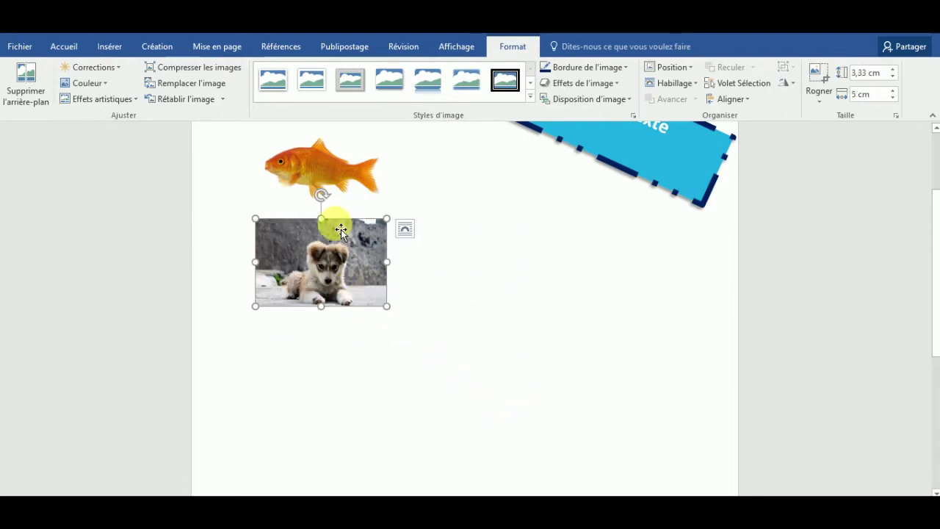
{"action": "left_click_drag", "start_coordinate": [321, 195], "coordinate": [298, 208]}
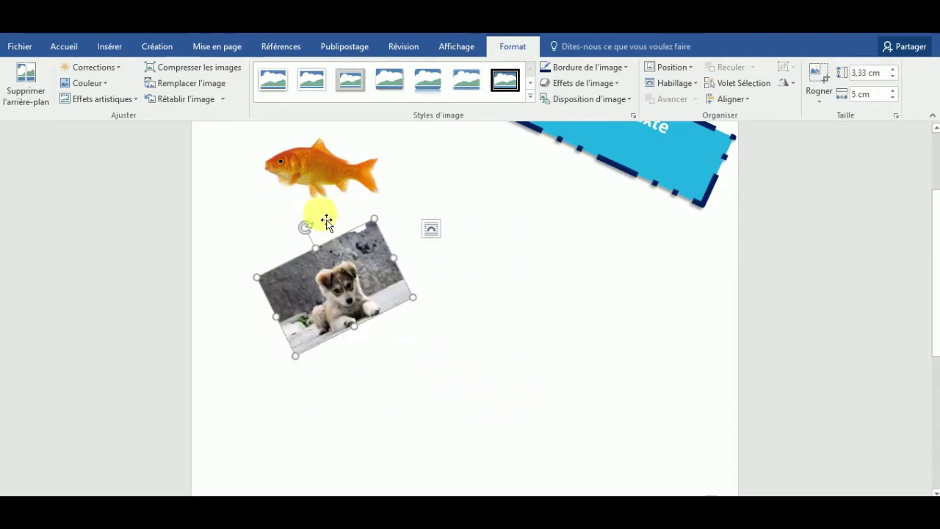
{"action": "left_click", "coordinate": [431, 229]}
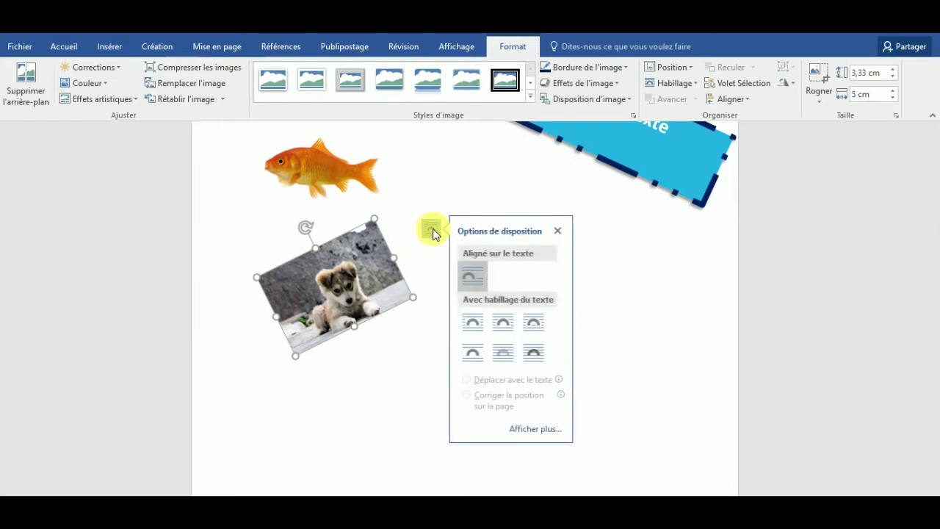
{"action": "left_click", "coordinate": [535, 325]}
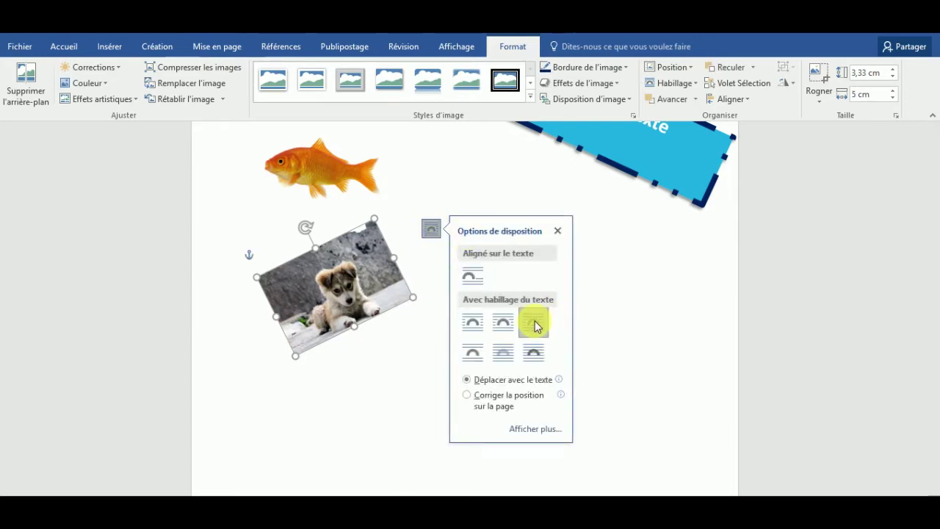
{"action": "left_click_drag", "start_coordinate": [305, 227], "coordinate": [358, 224]}
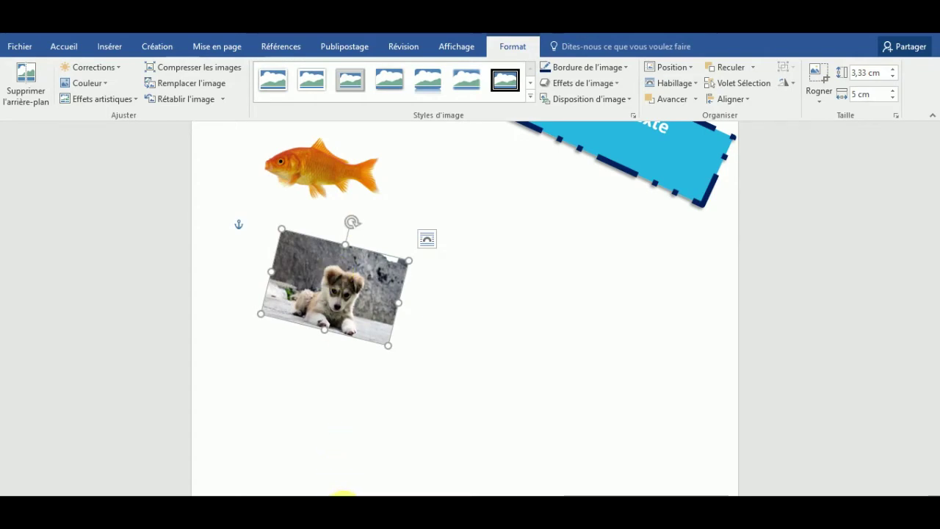
{"action": "left_click", "coordinate": [321, 495]}
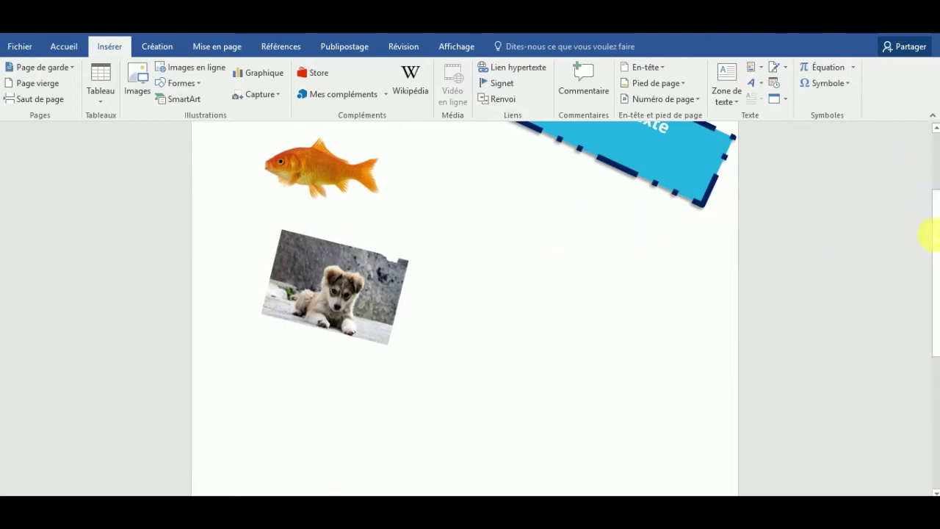
Step: Start a new line below 'Ceci est le texte' and type the phone number there
{"action": "scroll", "coordinate": [931, 216], "scroll_direction": "up", "scroll_amount": 4}
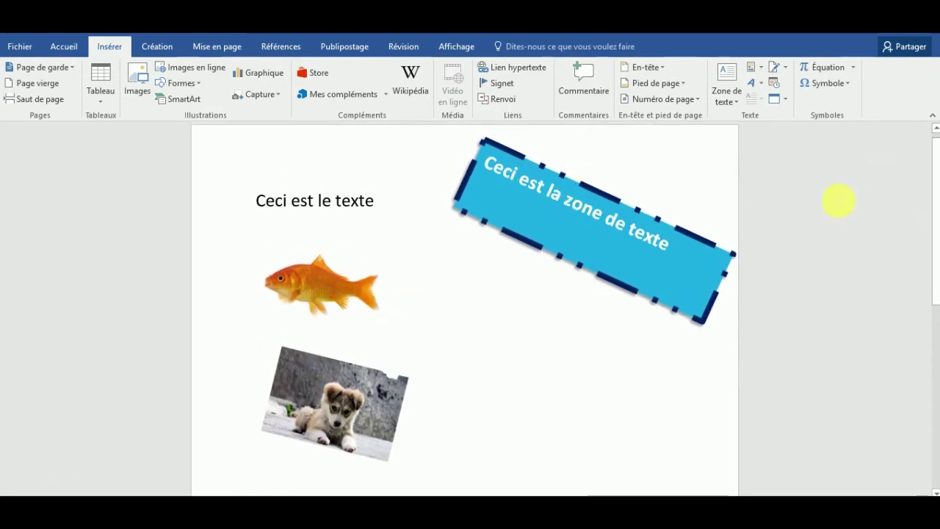
{"action": "mouse_move", "coordinate": [938, 164]}
{"action": "left_mouse_down"}
{"action": "mouse_move", "coordinate": [937, 178]}
{"action": "mouse_move", "coordinate": [936, 160]}
{"action": "left_mouse_up"}
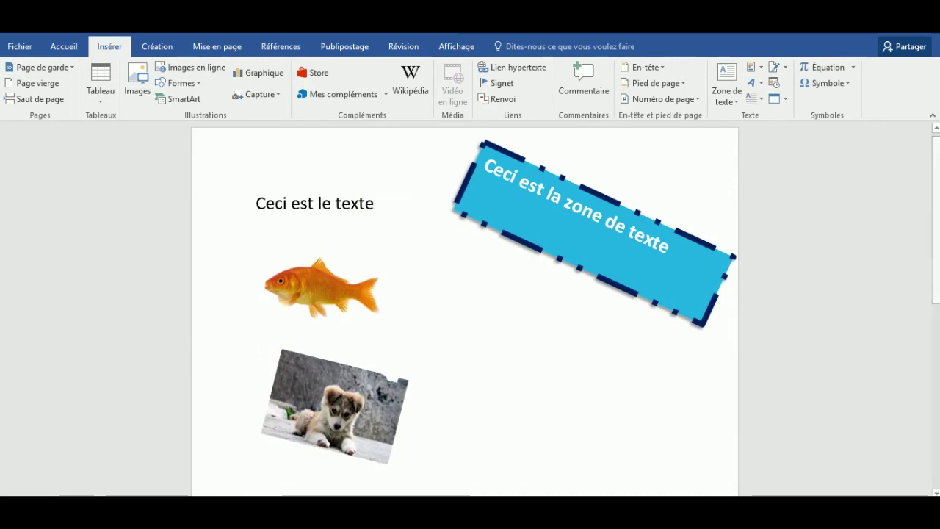
{"action": "key", "text": "Return"}
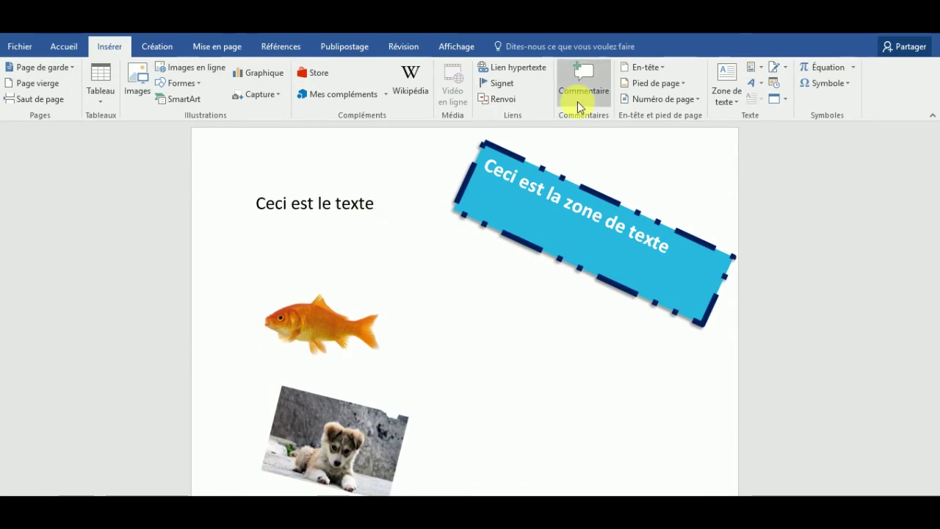
{"action": "key", "text": "Caps_Lock"}
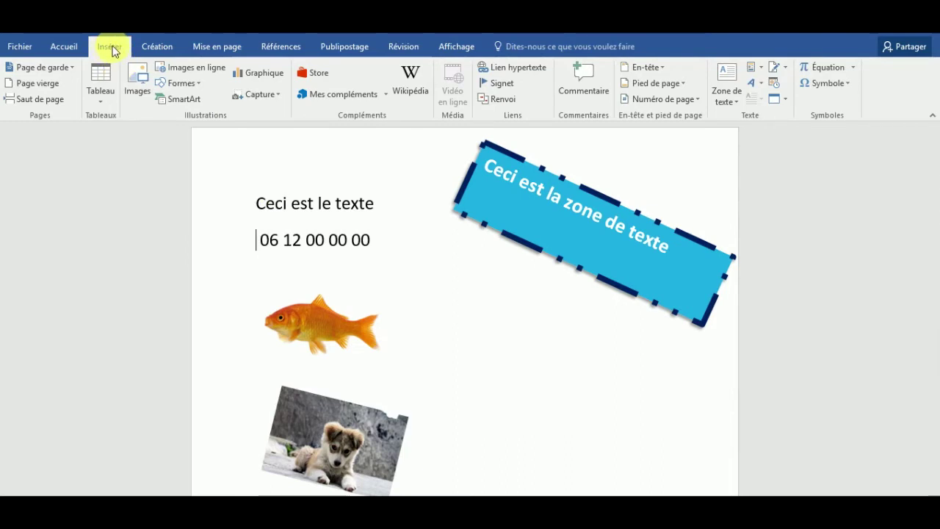
Step: Open the Autres symboles window and keep Webdings as the symbol font
{"action": "left_click", "coordinate": [848, 87]}
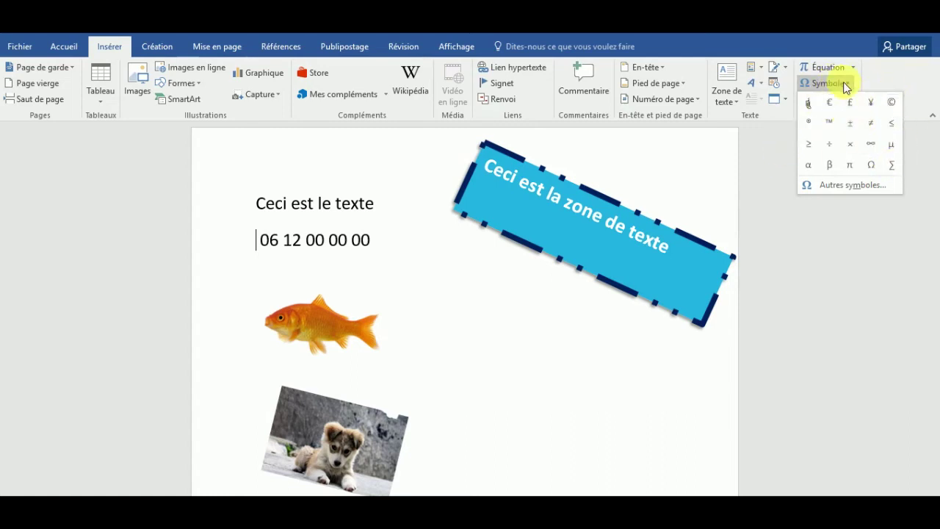
{"action": "left_click", "coordinate": [835, 189]}
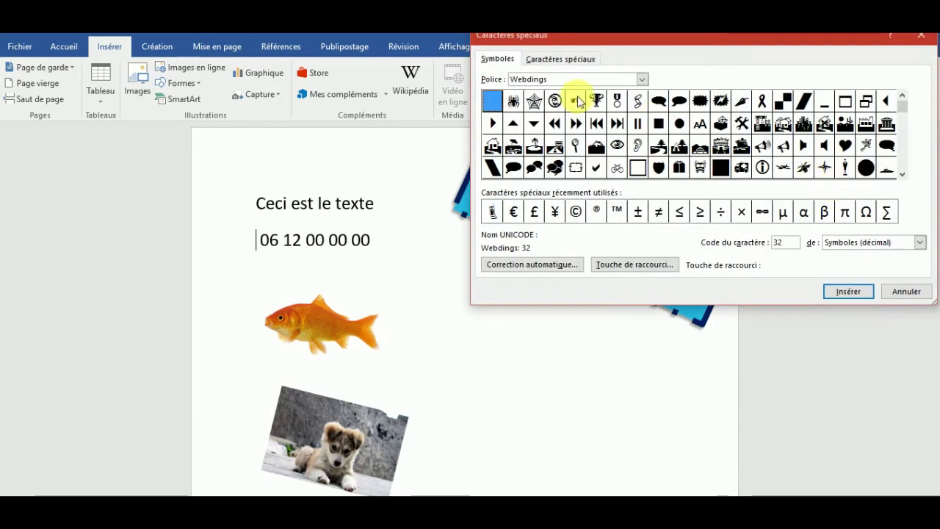
{"action": "left_click_drag", "start_coordinate": [692, 39], "coordinate": [618, 74]}
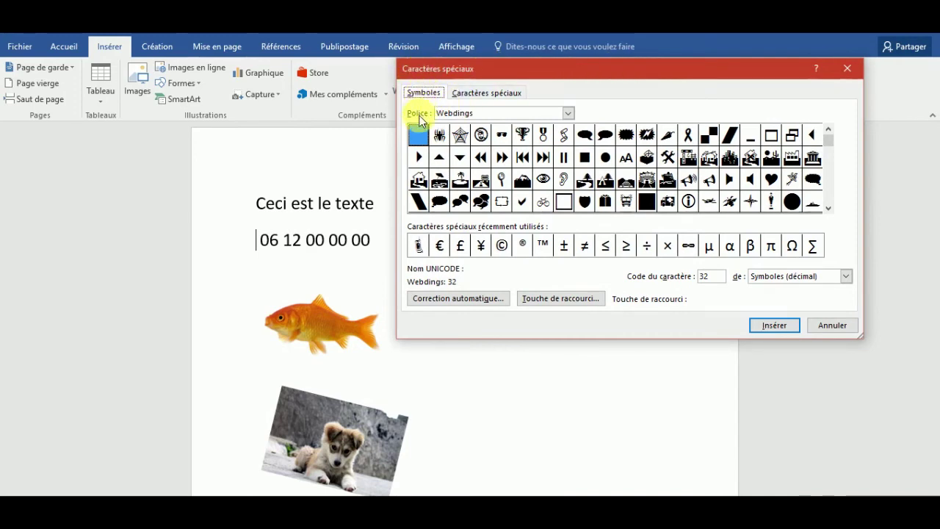
{"action": "left_click", "coordinate": [568, 113]}
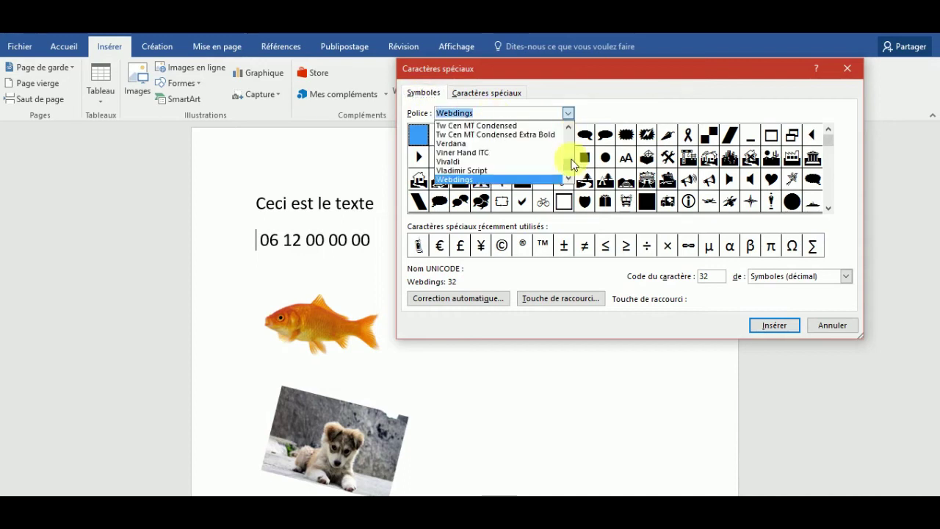
{"action": "mouse_move", "coordinate": [571, 166]}
{"action": "left_mouse_down"}
{"action": "mouse_move", "coordinate": [570, 132]}
{"action": "mouse_move", "coordinate": [570, 173]}
{"action": "left_mouse_up"}
{"action": "left_click", "coordinate": [567, 128]}
{"action": "left_click", "coordinate": [567, 128]}
{"action": "left_click", "coordinate": [567, 128]}
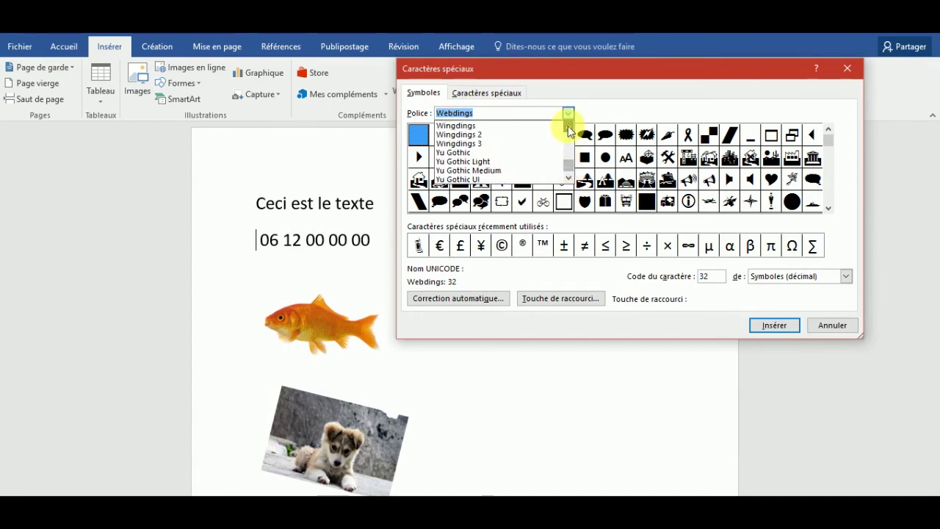
{"action": "left_click", "coordinate": [568, 128]}
{"action": "left_click", "coordinate": [568, 128]}
{"action": "left_click", "coordinate": [568, 128]}
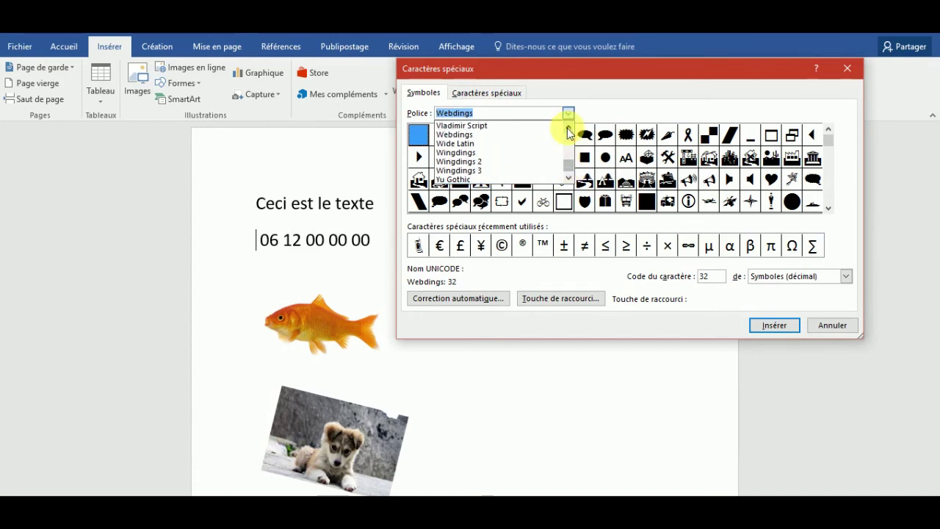
{"action": "left_click", "coordinate": [465, 134]}
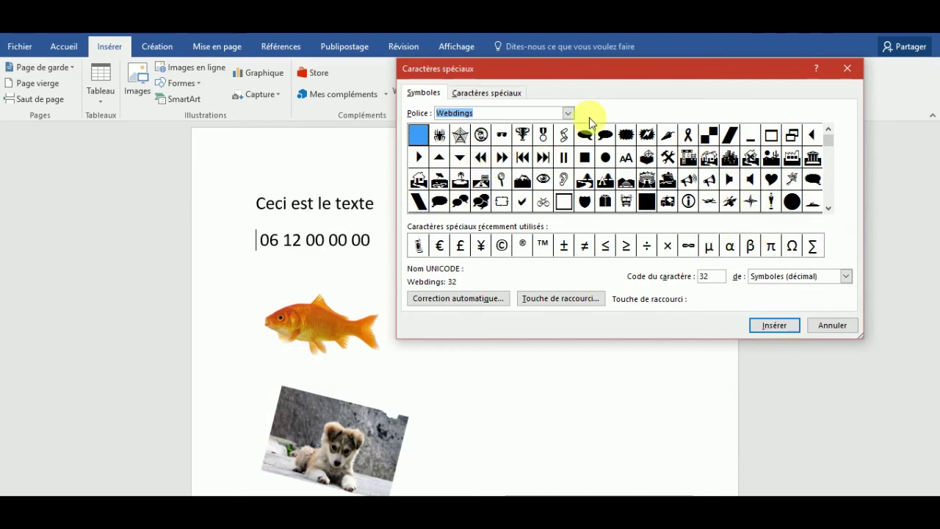
Step: Insert the Webdings telephone handset symbol (code 197) before the phone number
{"action": "scroll", "coordinate": [823, 207], "scroll_direction": "down", "scroll_amount": 3}
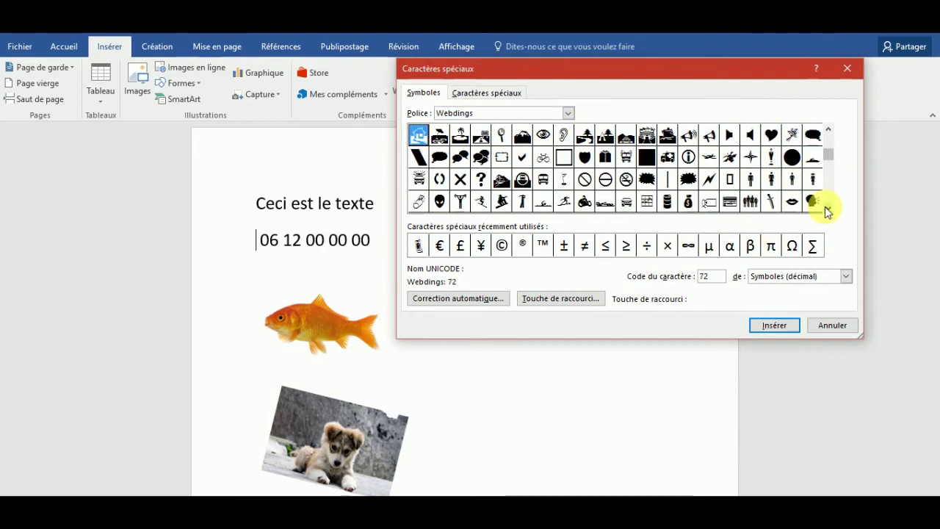
{"action": "scroll", "coordinate": [824, 207], "scroll_direction": "down", "scroll_amount": 1}
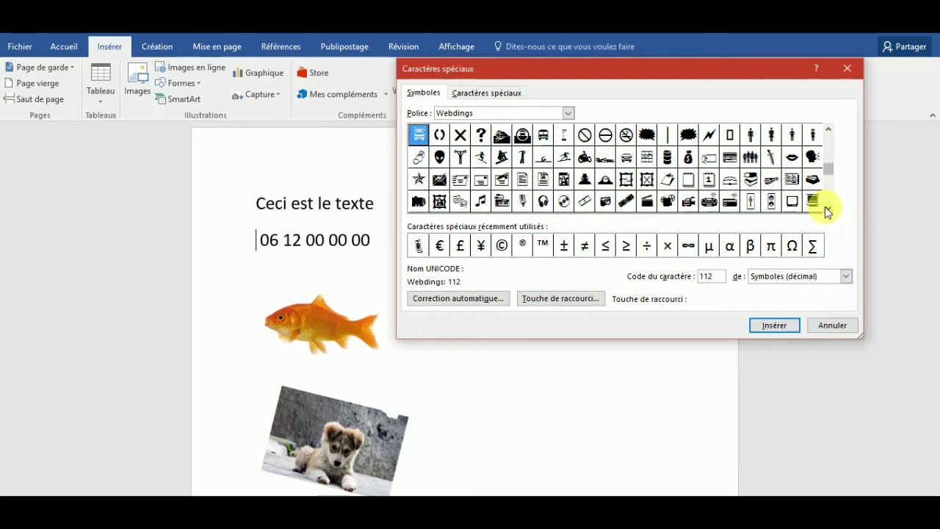
{"action": "scroll", "coordinate": [825, 206], "scroll_direction": "down", "scroll_amount": 1}
{"action": "scroll", "coordinate": [824, 207], "scroll_direction": "down", "scroll_amount": 1}
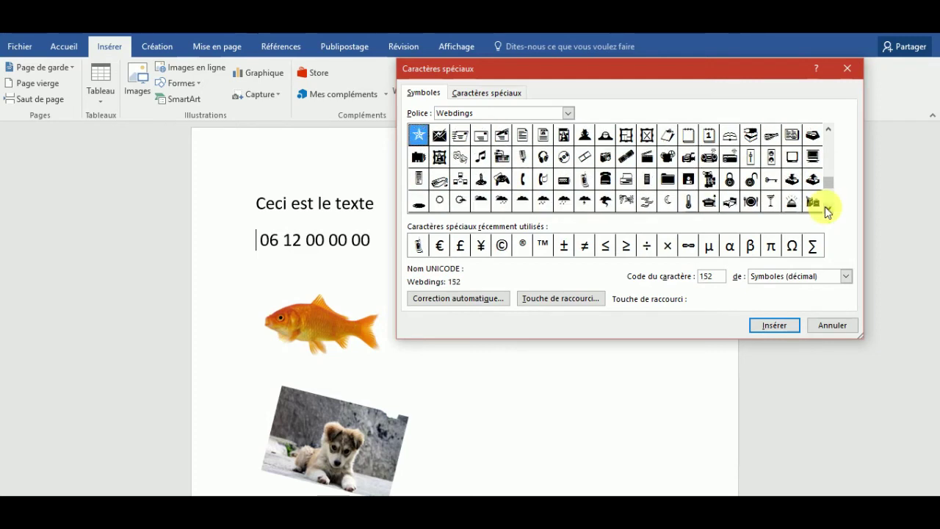
{"action": "left_click", "coordinate": [585, 179]}
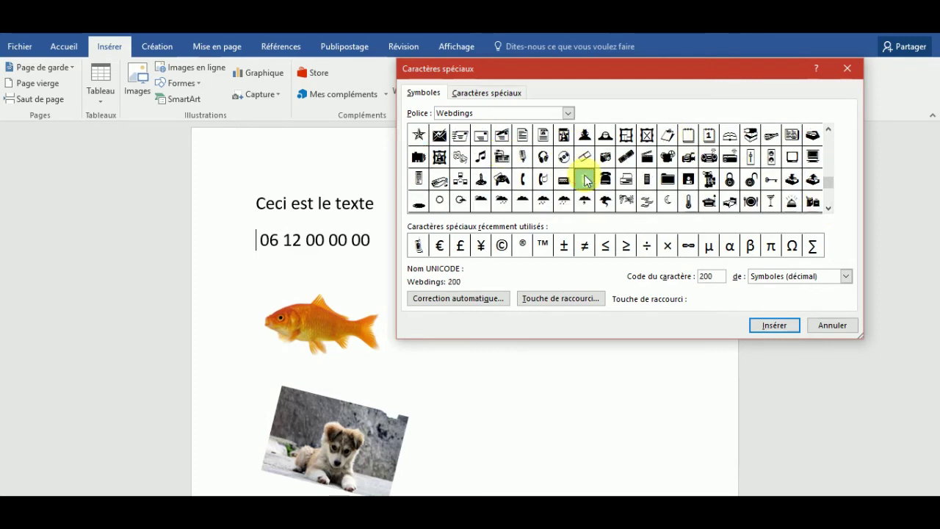
{"action": "left_click", "coordinate": [606, 180]}
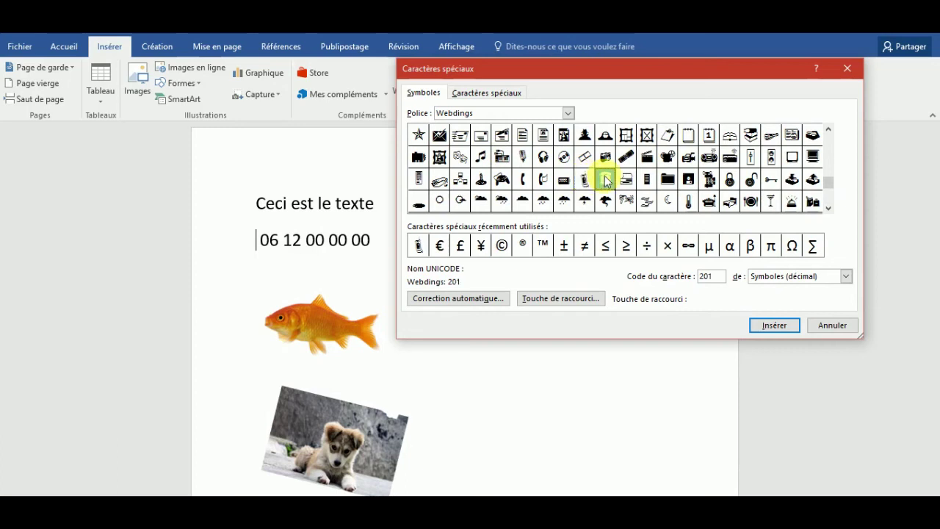
{"action": "left_click", "coordinate": [583, 182]}
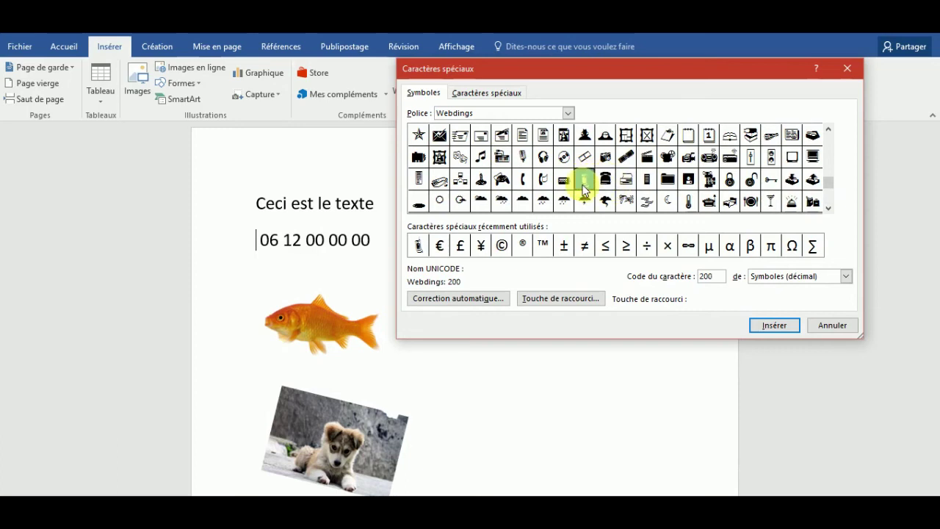
{"action": "left_click", "coordinate": [523, 184]}
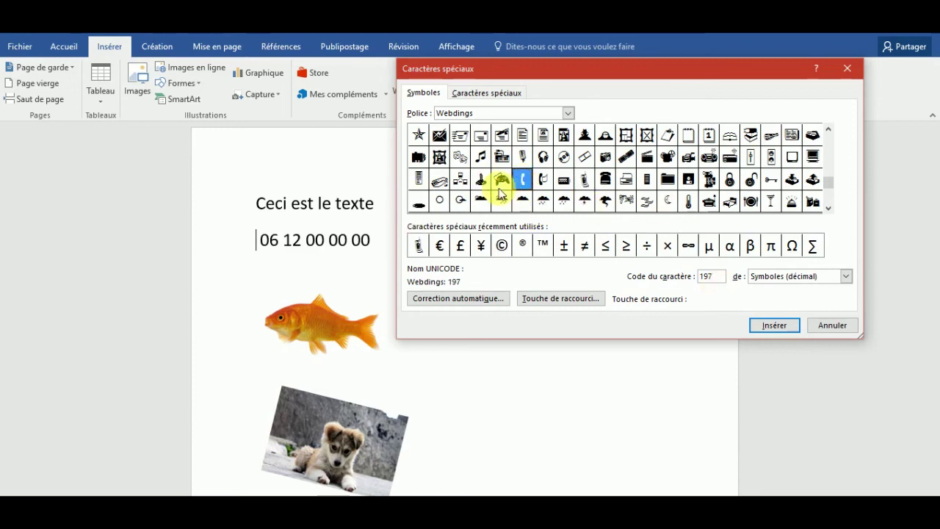
{"action": "left_click", "coordinate": [768, 332]}
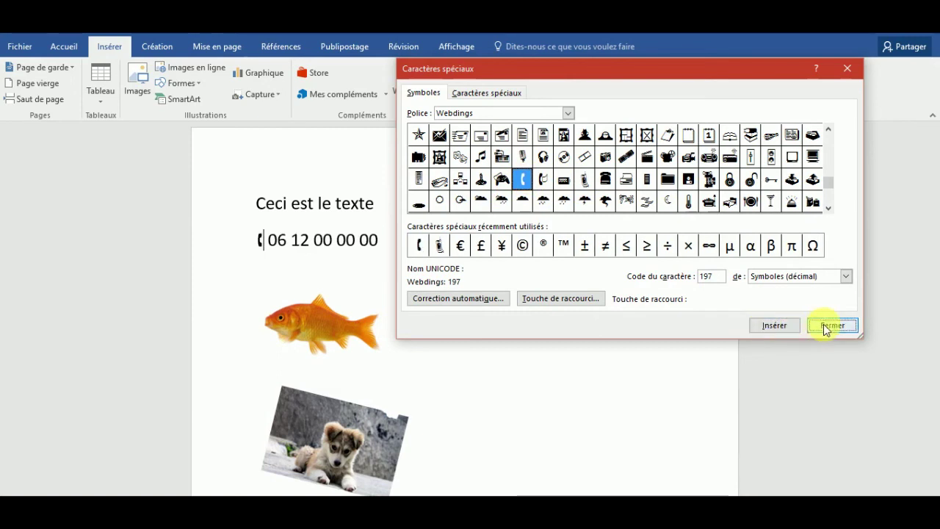
Step: Close the symbols window and enlarge the telephone symbol to 36 pt
{"action": "left_click", "coordinate": [829, 326]}
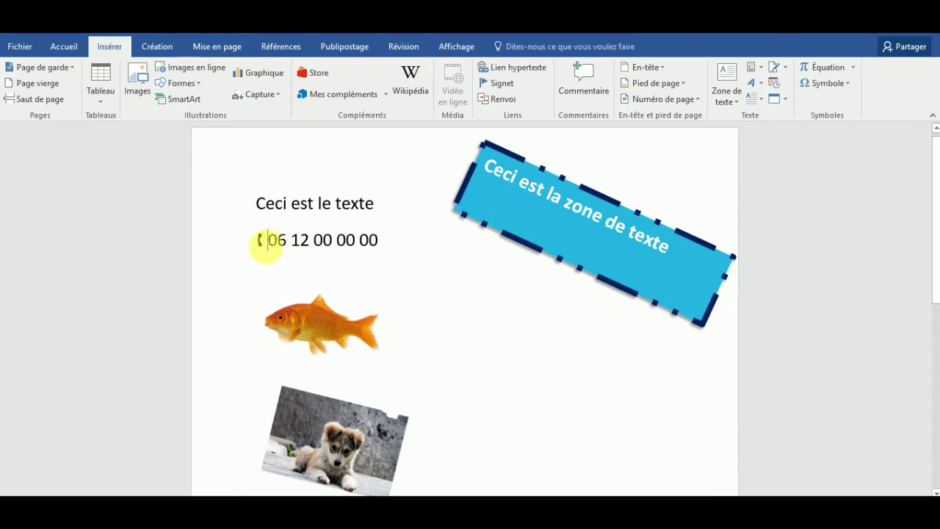
{"action": "left_click_drag", "start_coordinate": [266, 242], "coordinate": [257, 244]}
{"action": "left_click", "coordinate": [64, 46]}
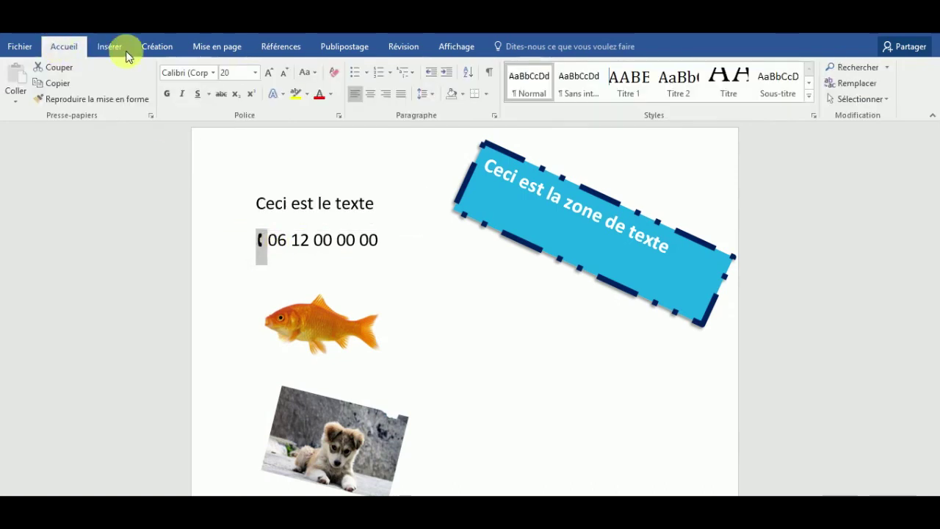
{"action": "left_click", "coordinate": [269, 73]}
{"action": "left_click", "coordinate": [269, 73]}
{"action": "left_click", "coordinate": [269, 72]}
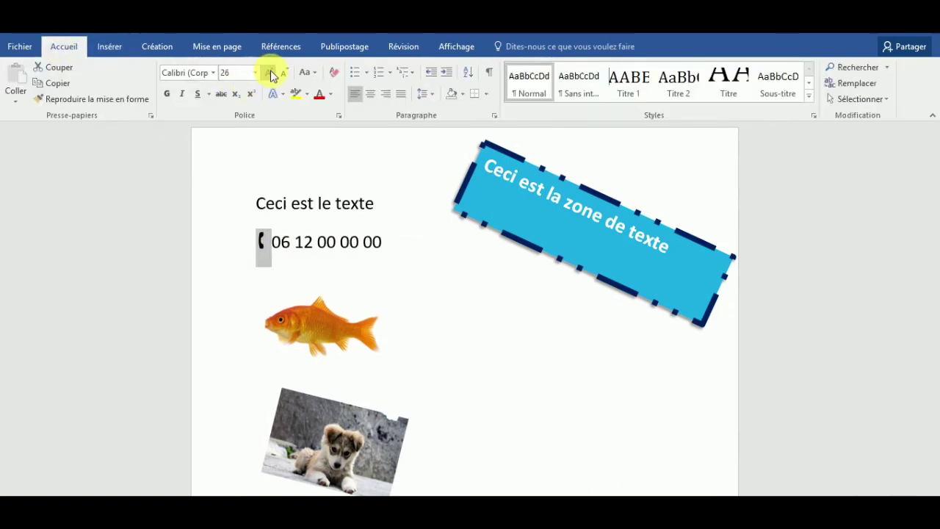
{"action": "left_click", "coordinate": [270, 73]}
{"action": "left_click", "coordinate": [269, 73]}
{"action": "left_click", "coordinate": [278, 248]}
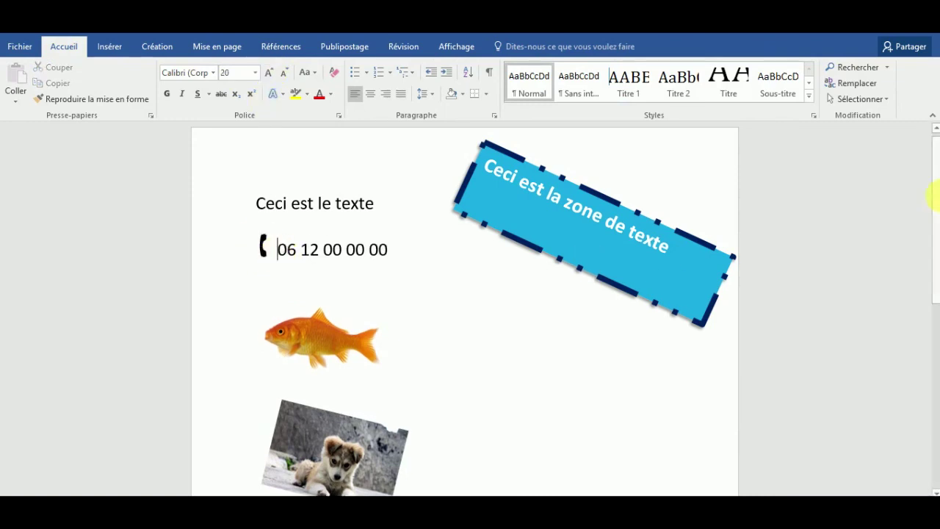
Step: Select the blue text box, goldfish and puppy pictures in turn, then deselect
{"action": "mouse_move", "coordinate": [936, 179]}
{"action": "left_mouse_down"}
{"action": "mouse_move", "coordinate": [934, 219]}
{"action": "mouse_move", "coordinate": [933, 183]}
{"action": "left_mouse_up"}
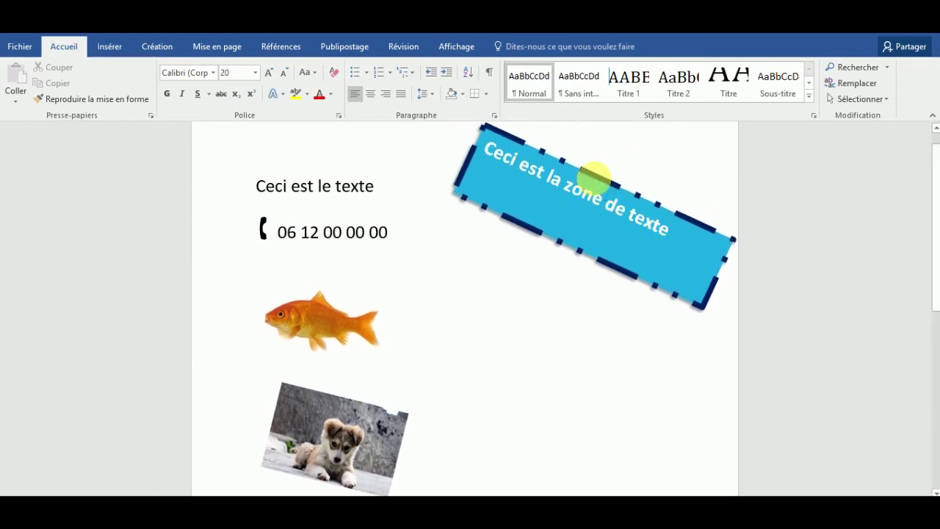
{"action": "left_click", "coordinate": [599, 187]}
{"action": "left_click", "coordinate": [326, 333]}
{"action": "left_click", "coordinate": [328, 441]}
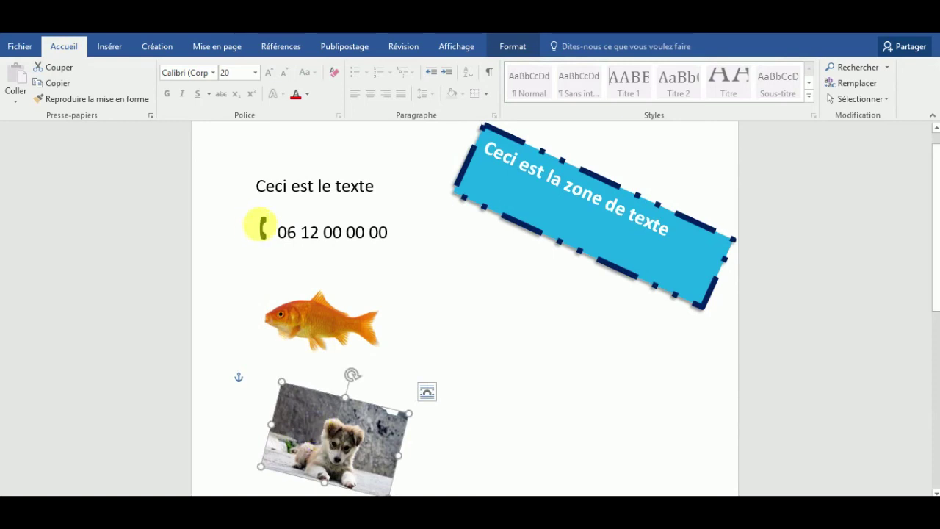
{"action": "left_click", "coordinate": [739, 260]}
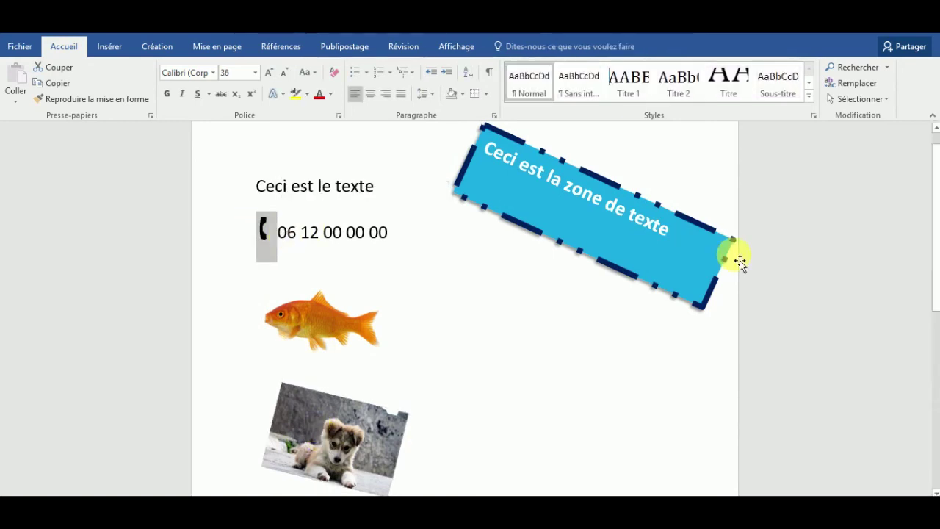